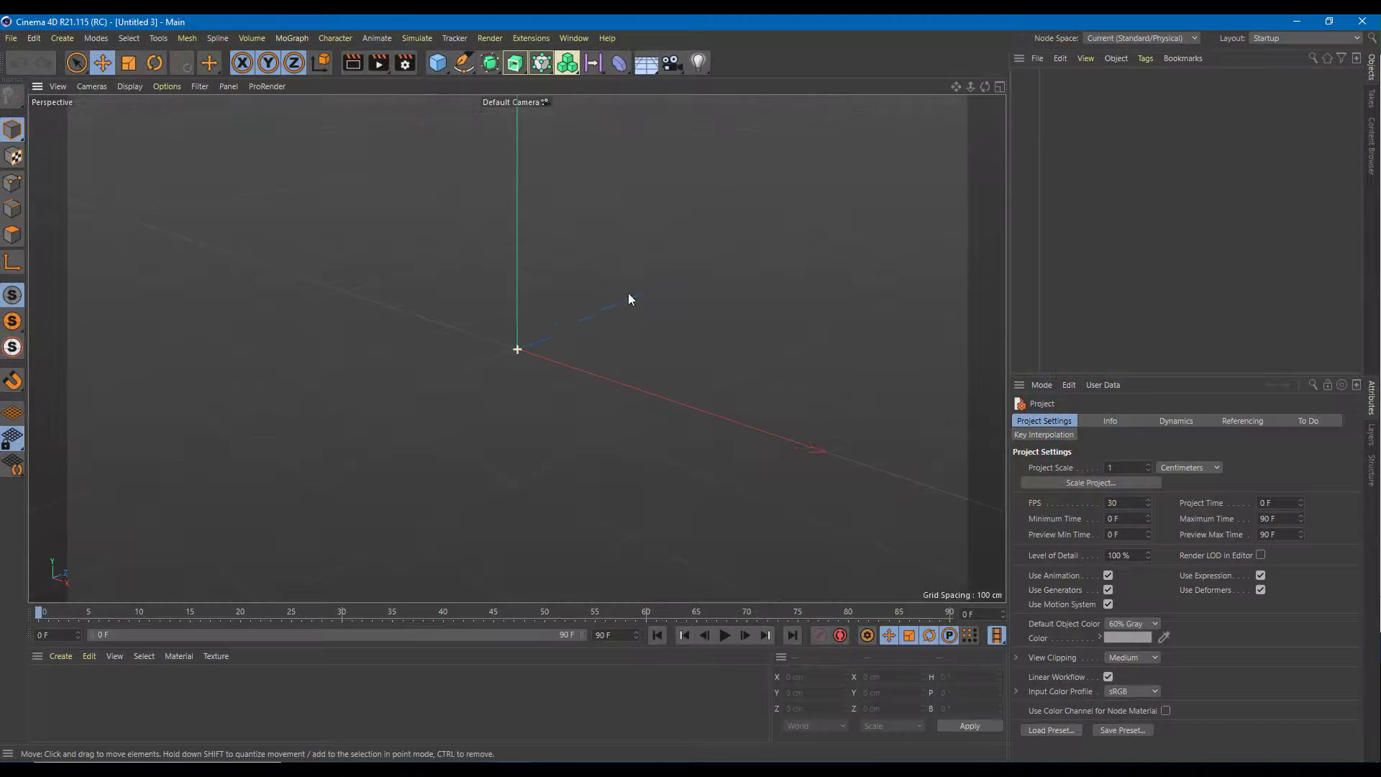
Add a cube and move it to about X -165 cm and Y 103 cm.
alt+drag(628, 294, 643, 284)
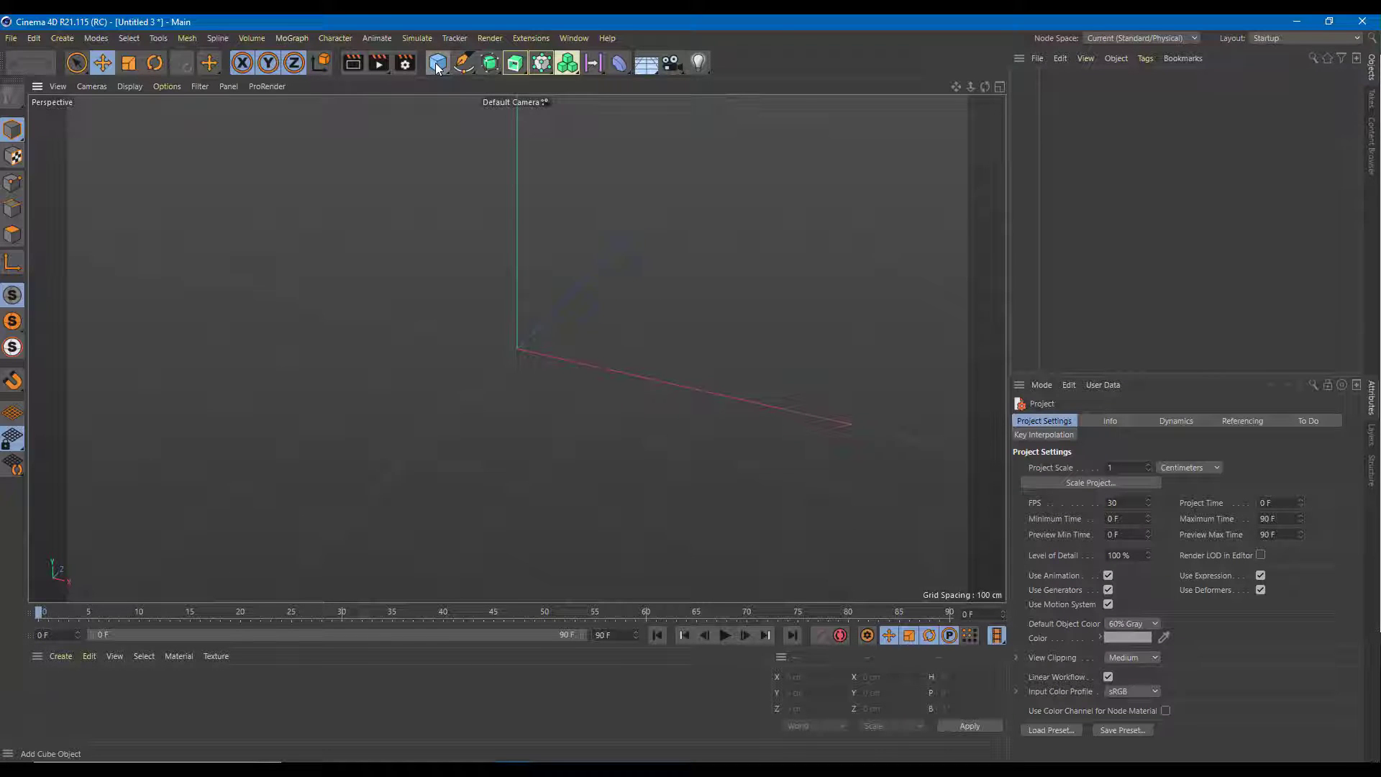
click(436, 64)
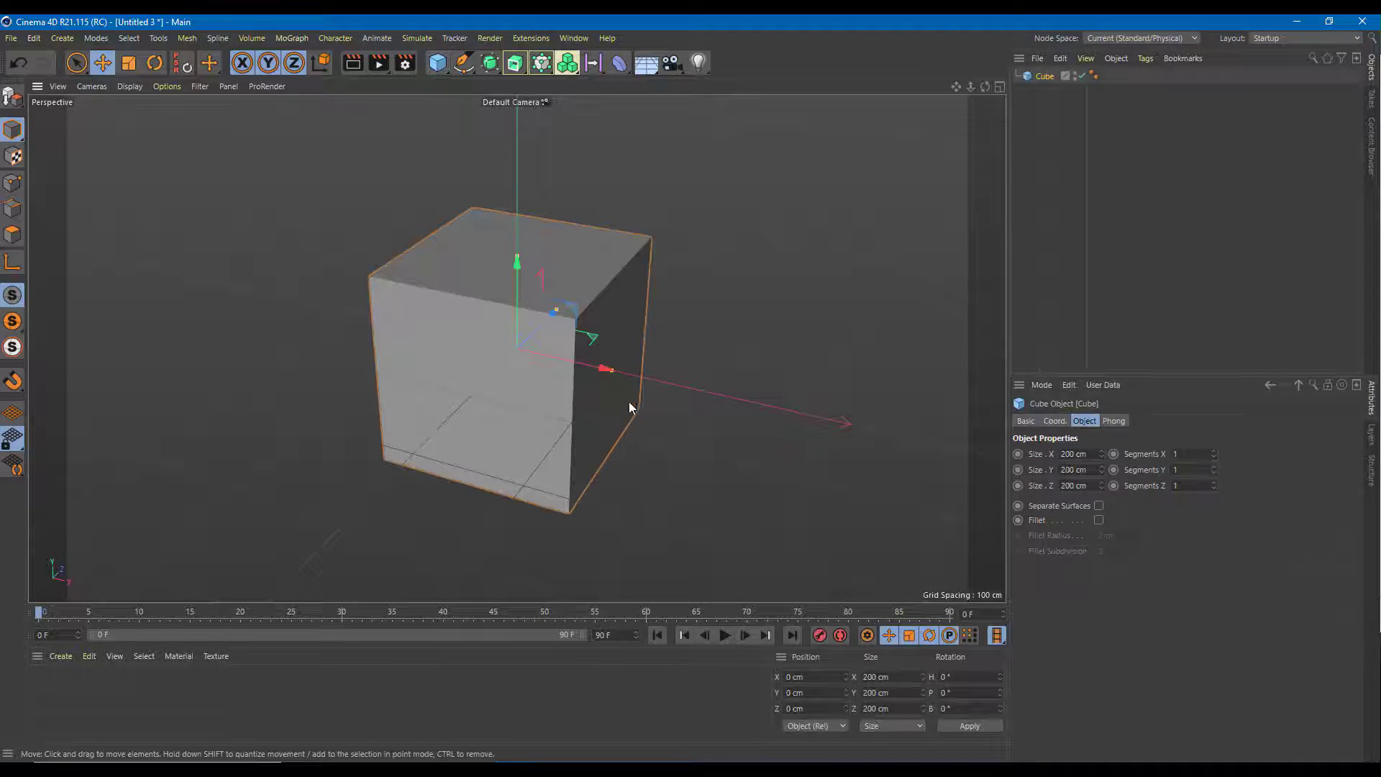
alt+drag(598, 370, 441, 357)
drag(361, 282, 362, 180)
alt+drag(482, 292, 511, 247)
drag(357, 172, 608, 359)
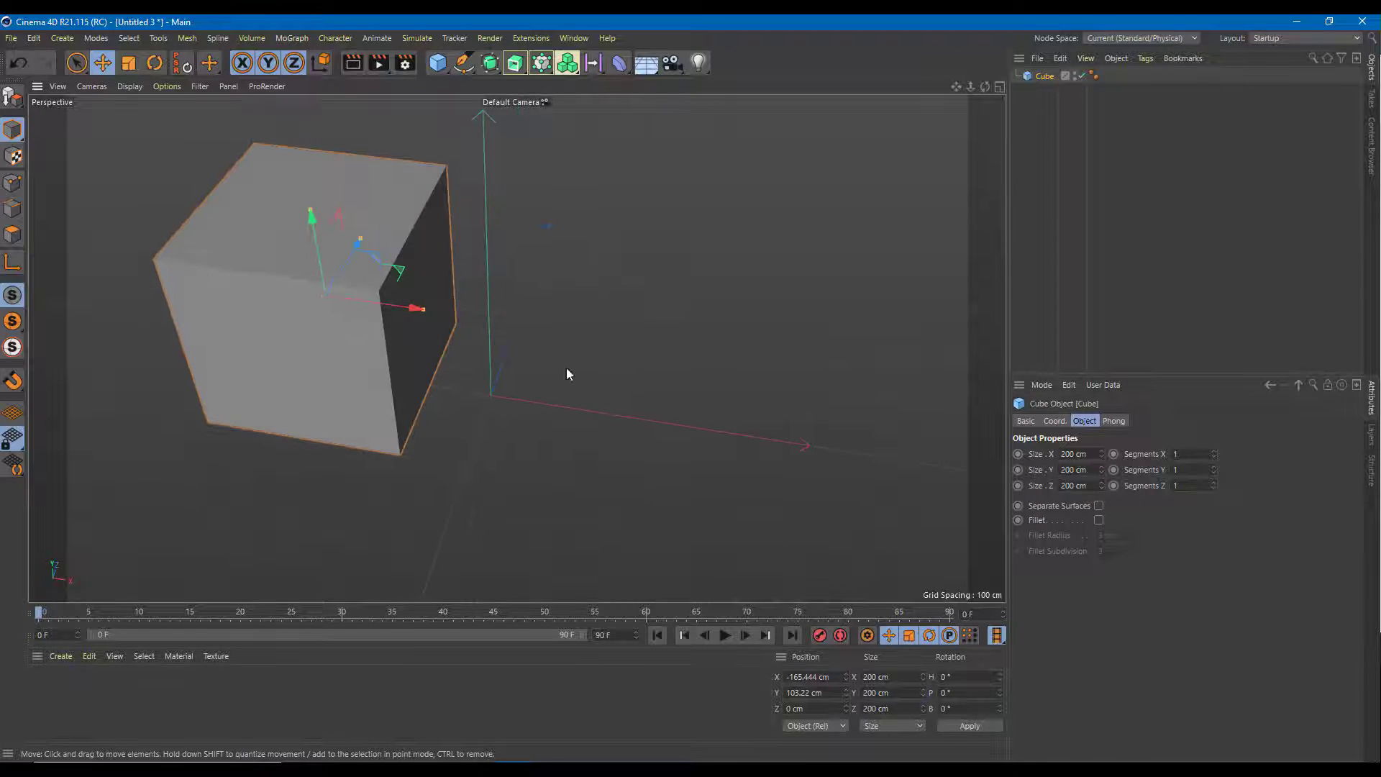
Duplicate the cube along the X axis to about X 218 cm and make both cubes editable.
ctrl+drag(408, 309, 622, 363)
click(422, 261)
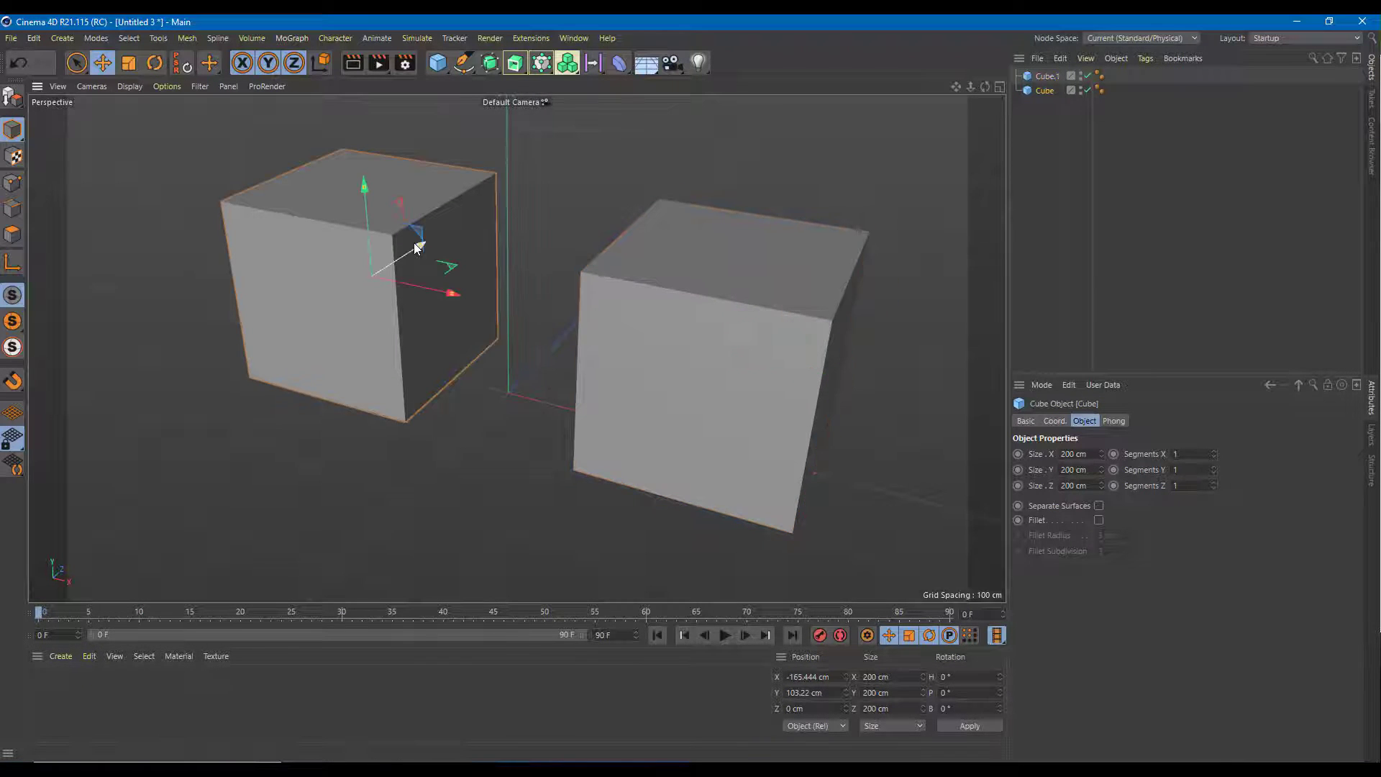
scroll(460, 301, up, 5)
alt+drag(459, 292, 408, 306)
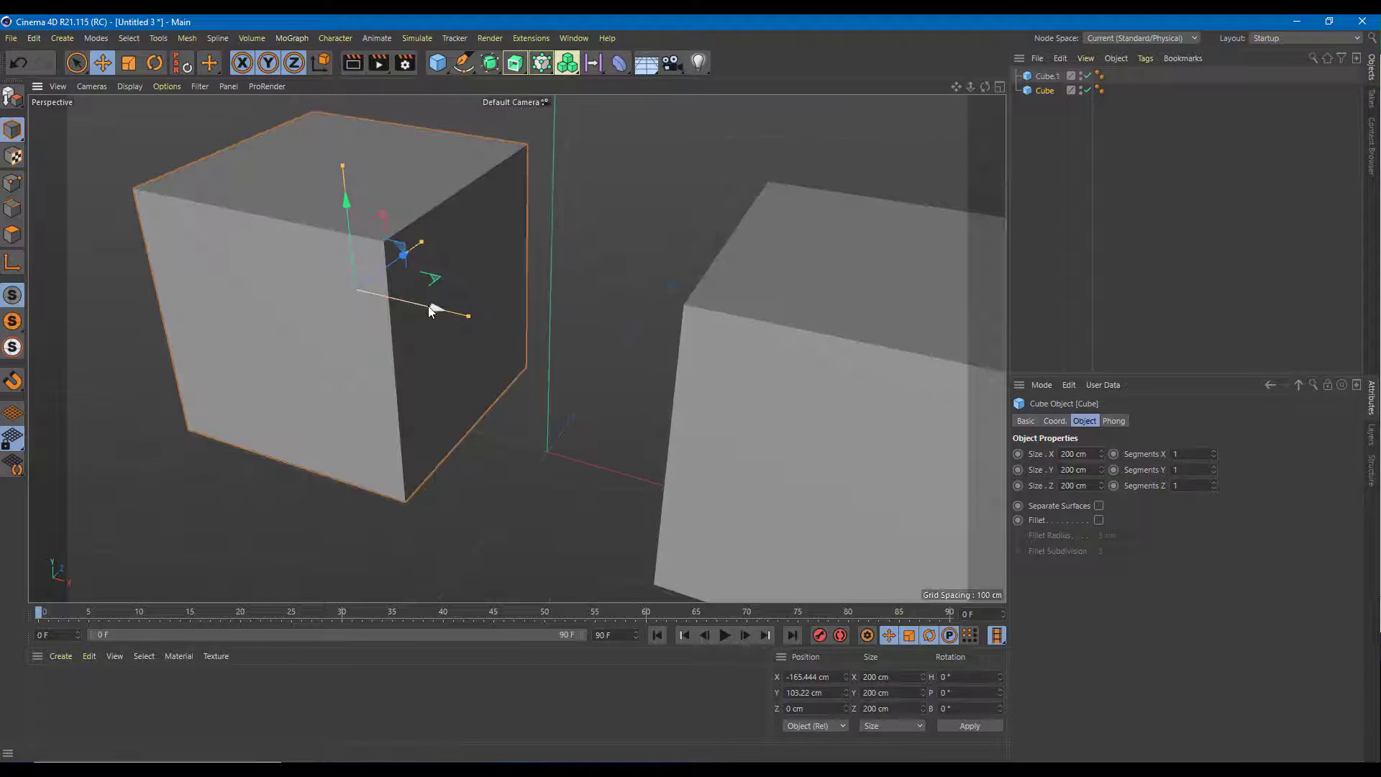
key(c)
click(768, 330)
key(c)
scroll(614, 342, up, 3)
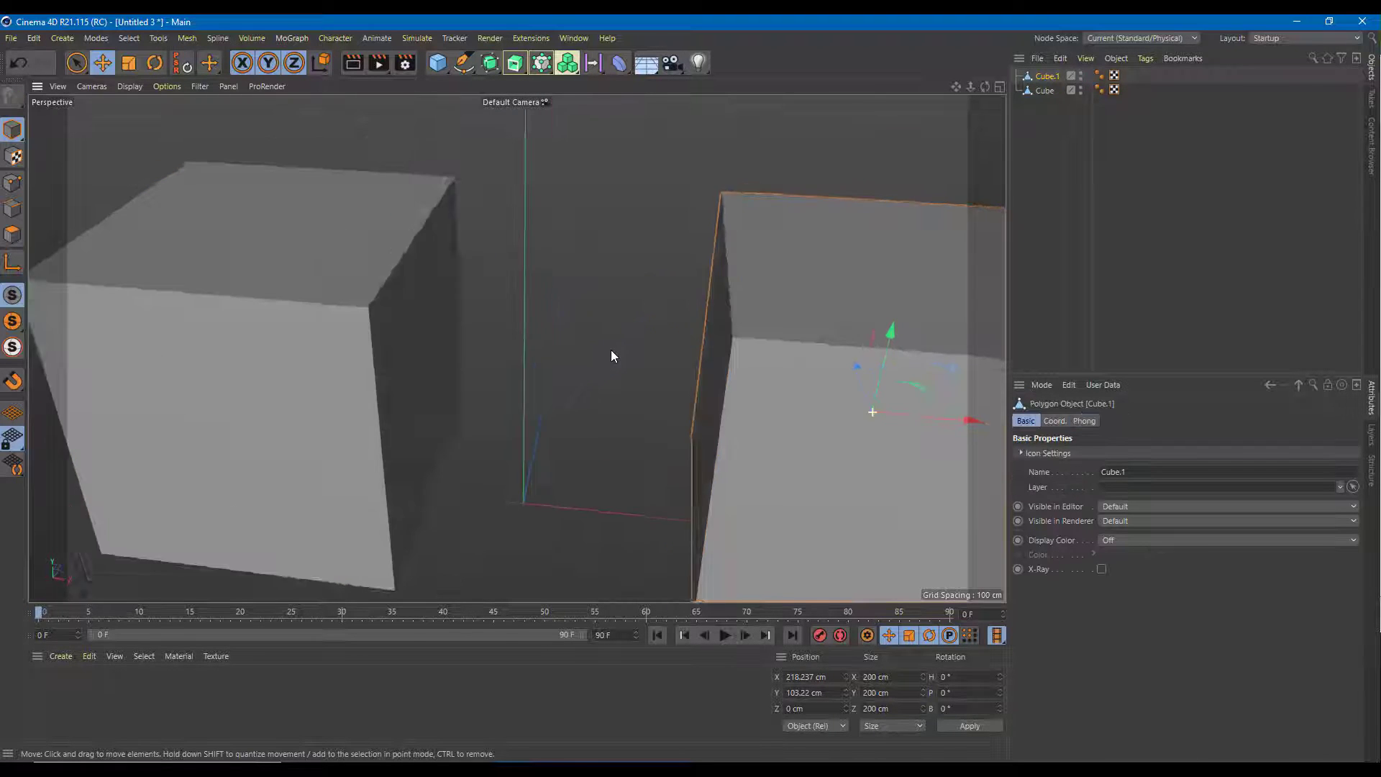
Delete the polygon on the original cube's side that faces the duplicate cube.
click(357, 371)
click(12, 235)
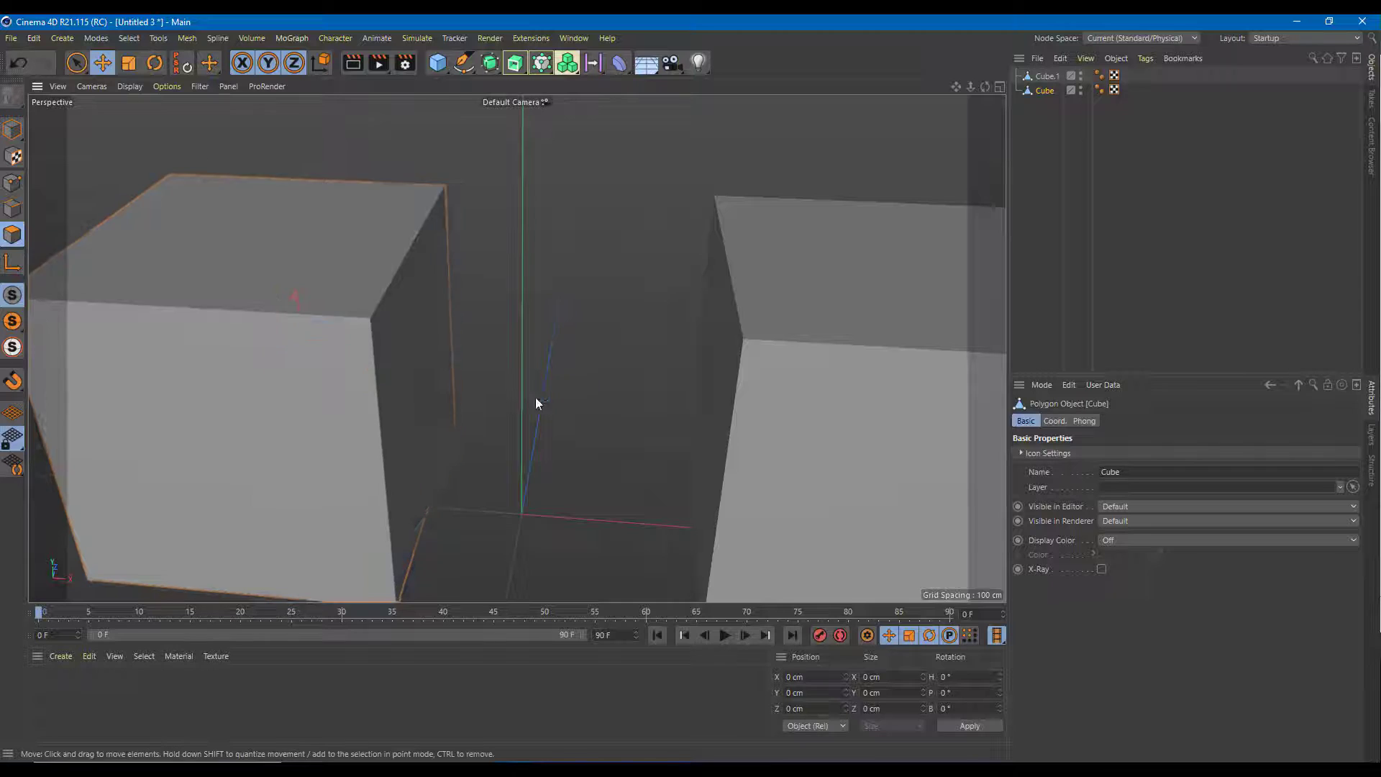
alt+drag(535, 397, 433, 386)
click(433, 386)
key(Delete)
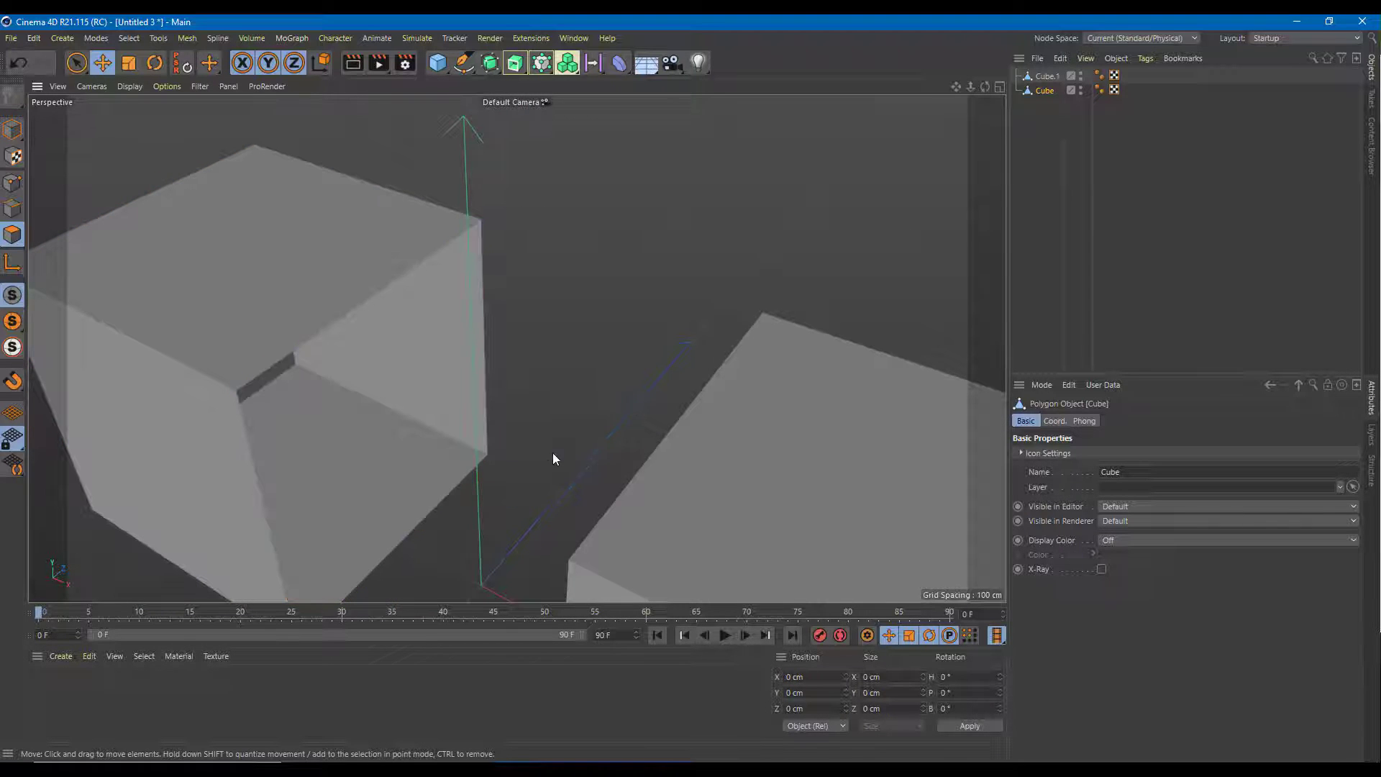
Delete the polygon on the duplicate cube's side that faces the original cube.
alt+drag(553, 453, 729, 363)
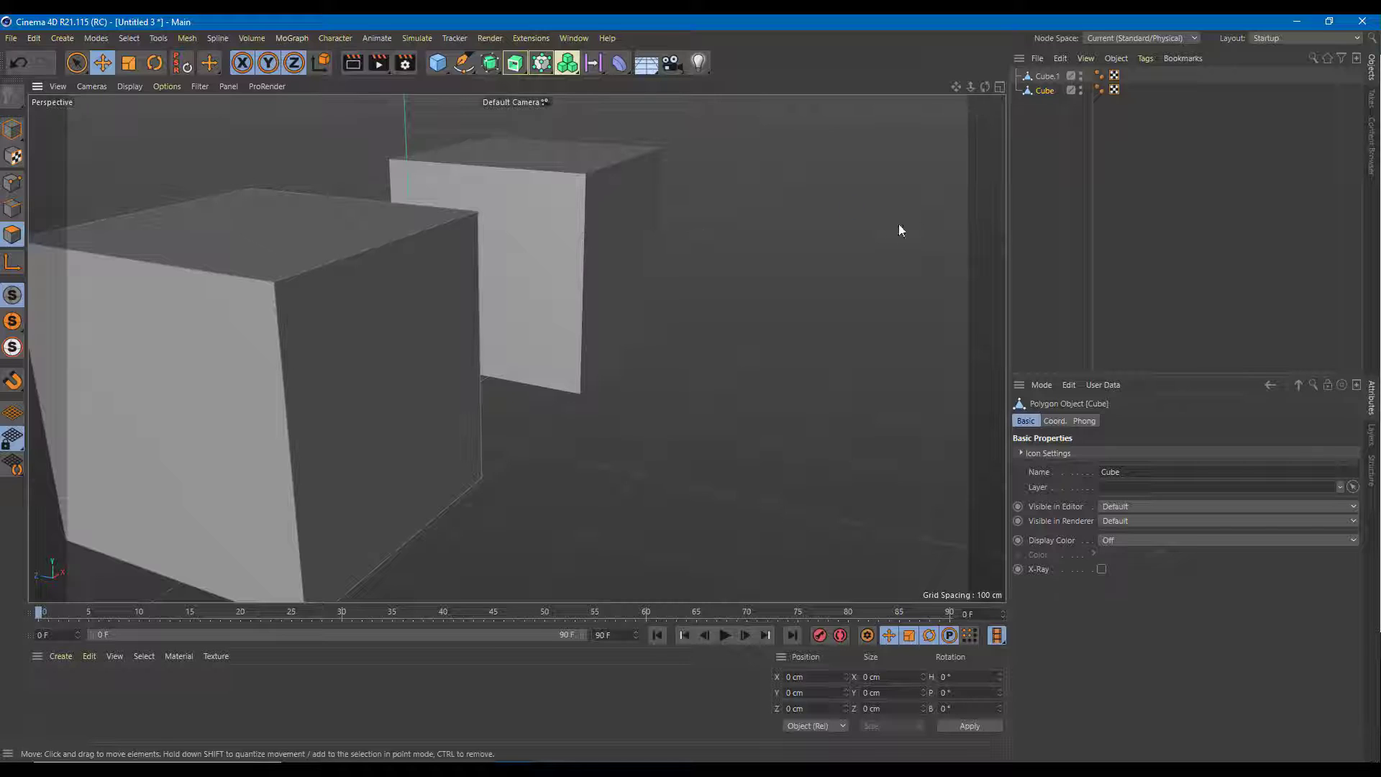
alt+drag(771, 265, 484, 388)
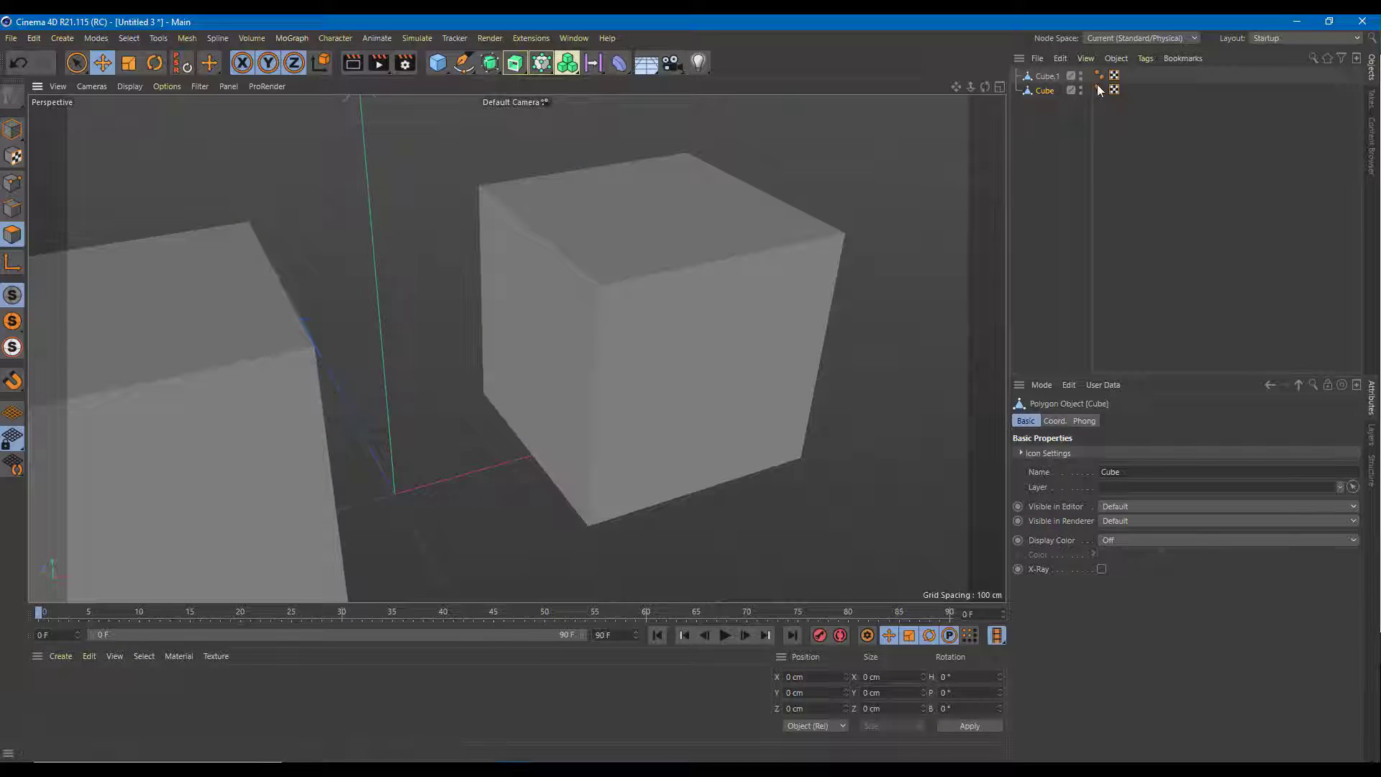
click(558, 352)
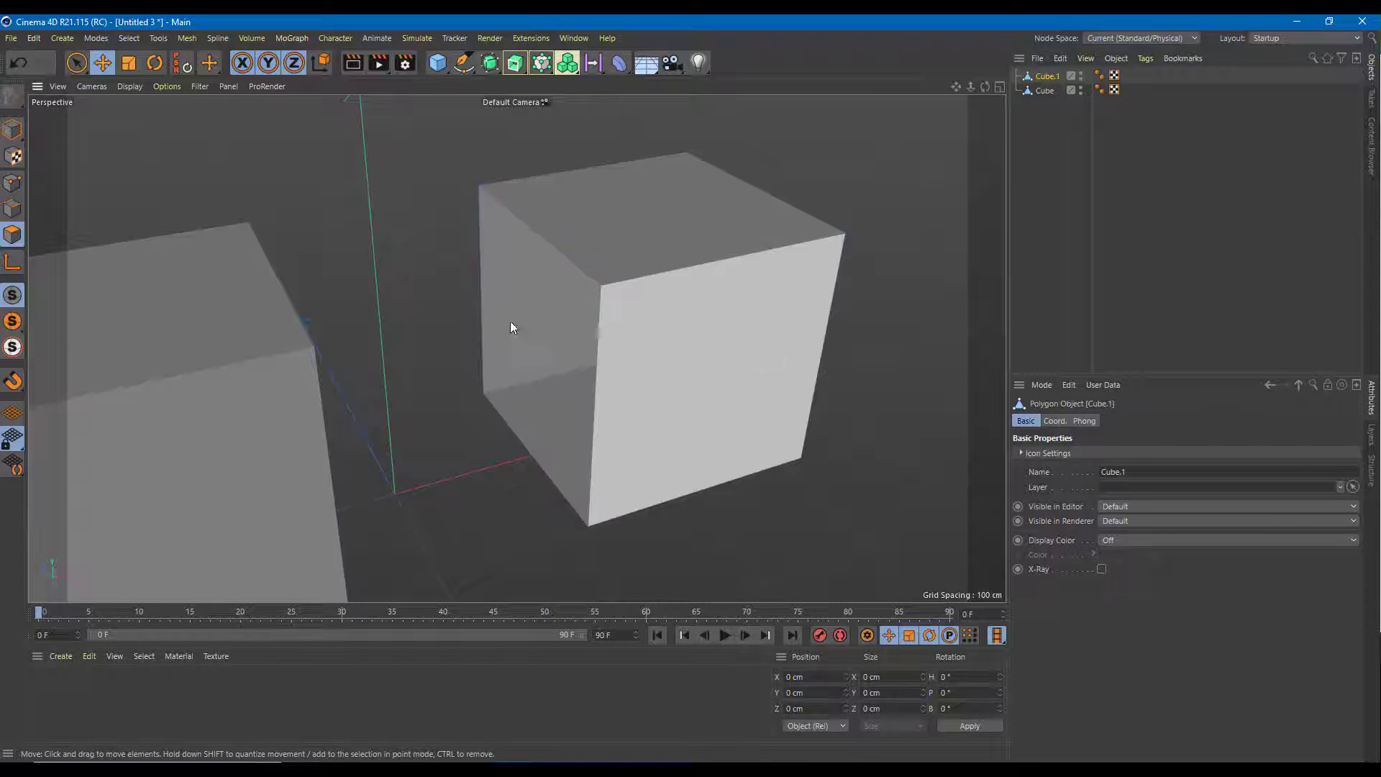
alt+drag(342, 279, 359, 289)
Add two vertical loop cuts around the original cube, in the half near its open side.
click(77, 63)
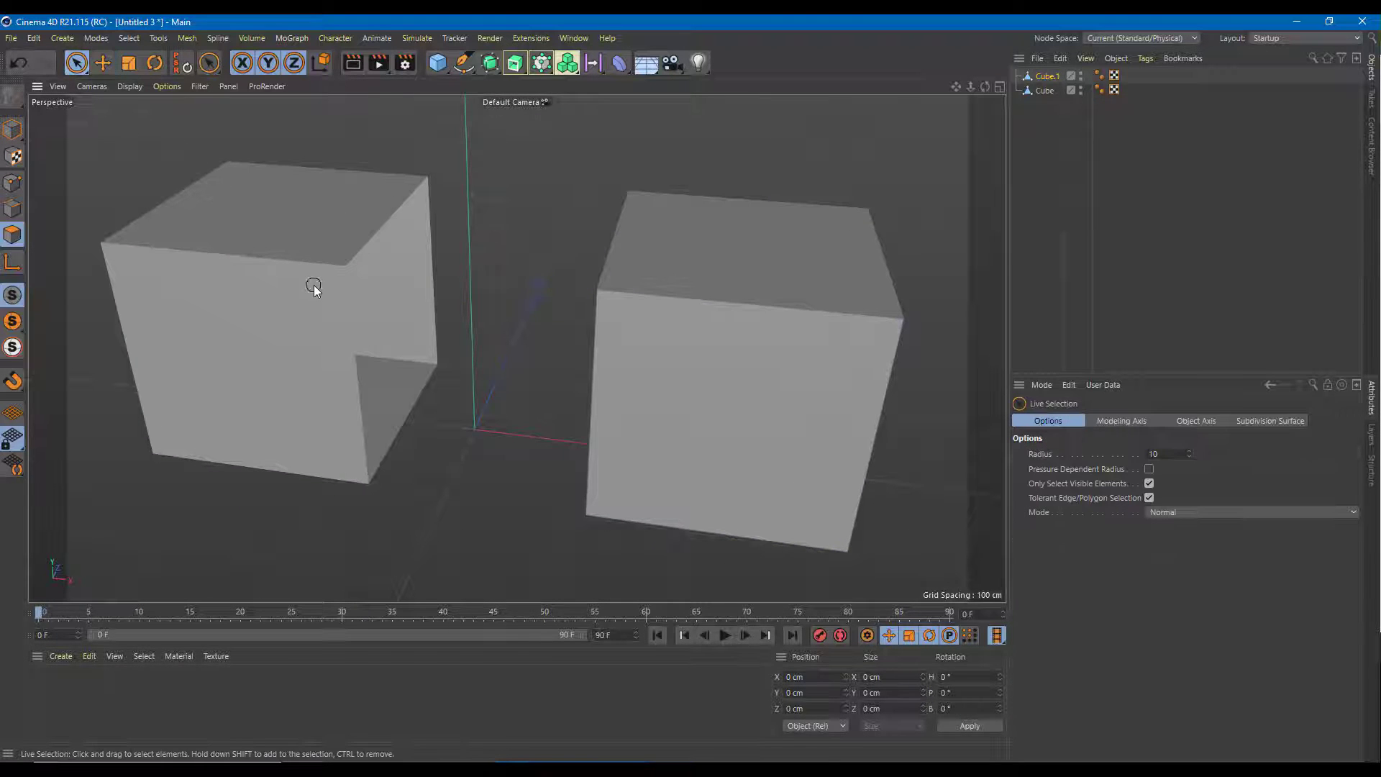
click(12, 209)
alt+drag(264, 279, 237, 259)
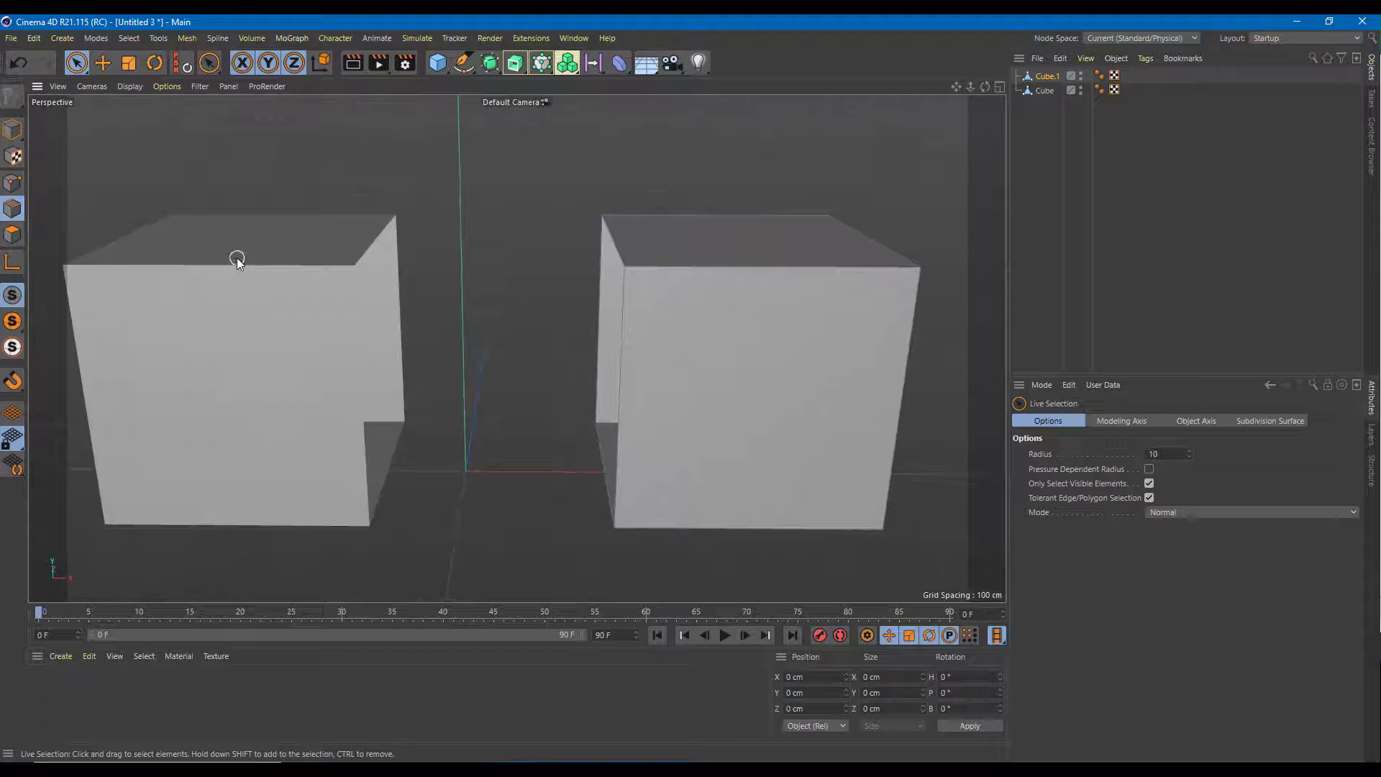
click(249, 291)
alt+drag(278, 315, 373, 379)
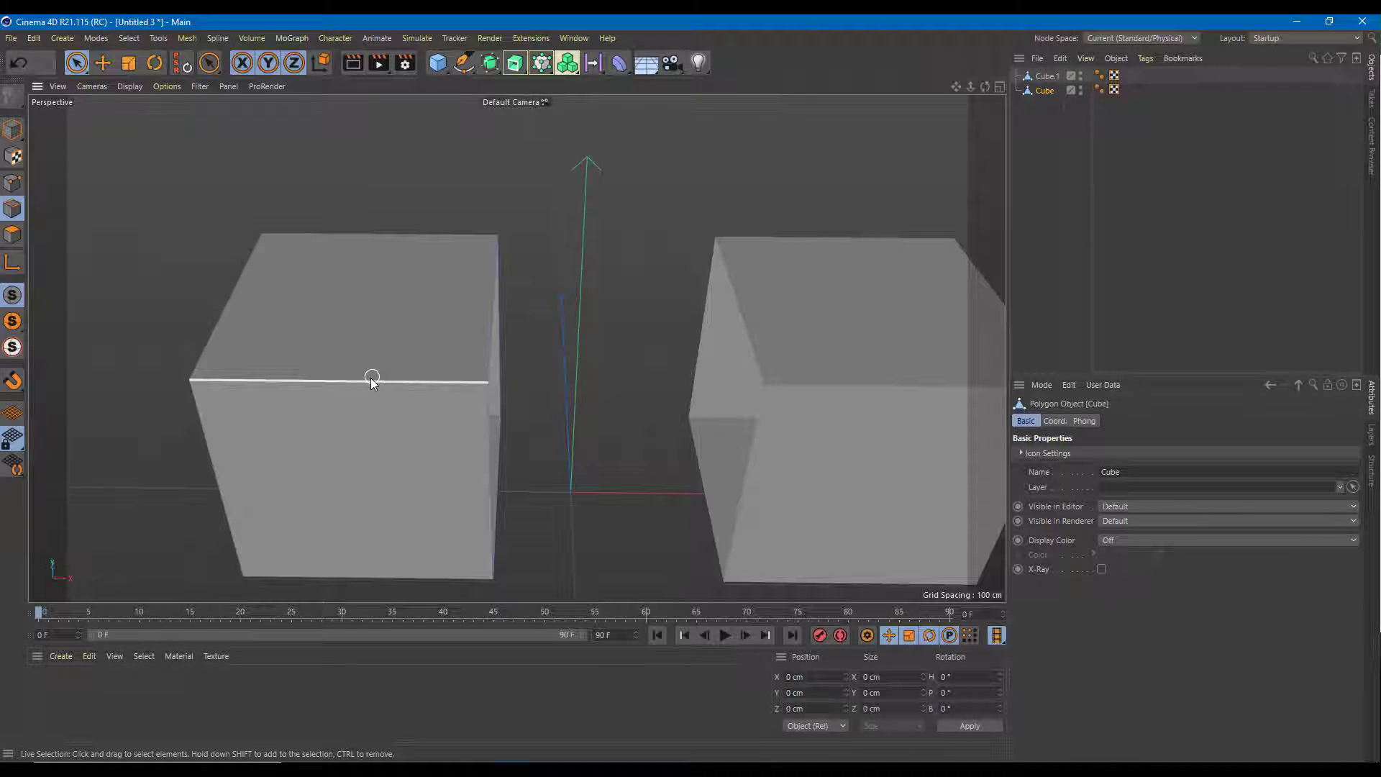
right_click(372, 377)
click(331, 377)
key(k)
key(l)
drag(346, 389, 421, 385)
alt+drag(597, 377, 527, 366)
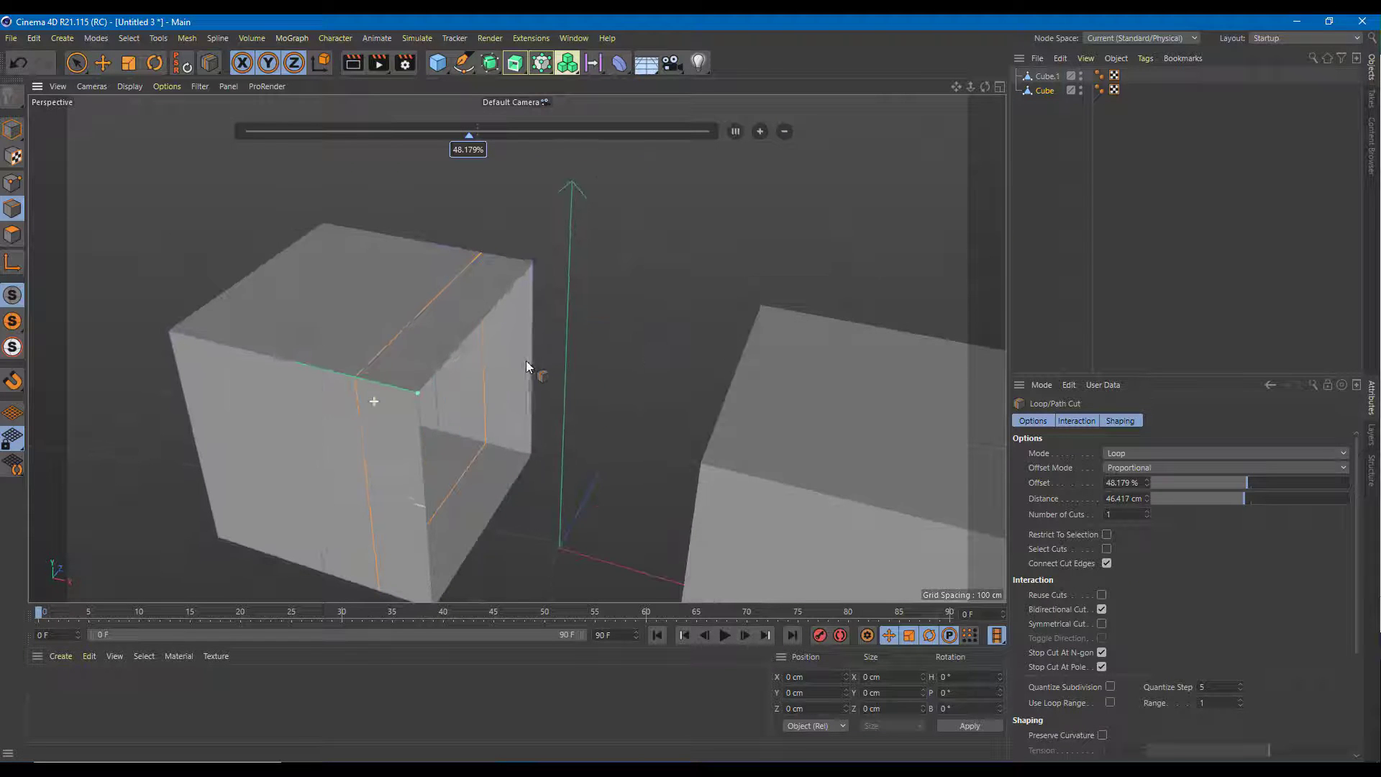
click(76, 63)
Select both cubes in object mode and combine them into a new mesh with Connect Objects, keeping the originals.
alt+drag(412, 388, 622, 356)
alt+drag(787, 343, 684, 314)
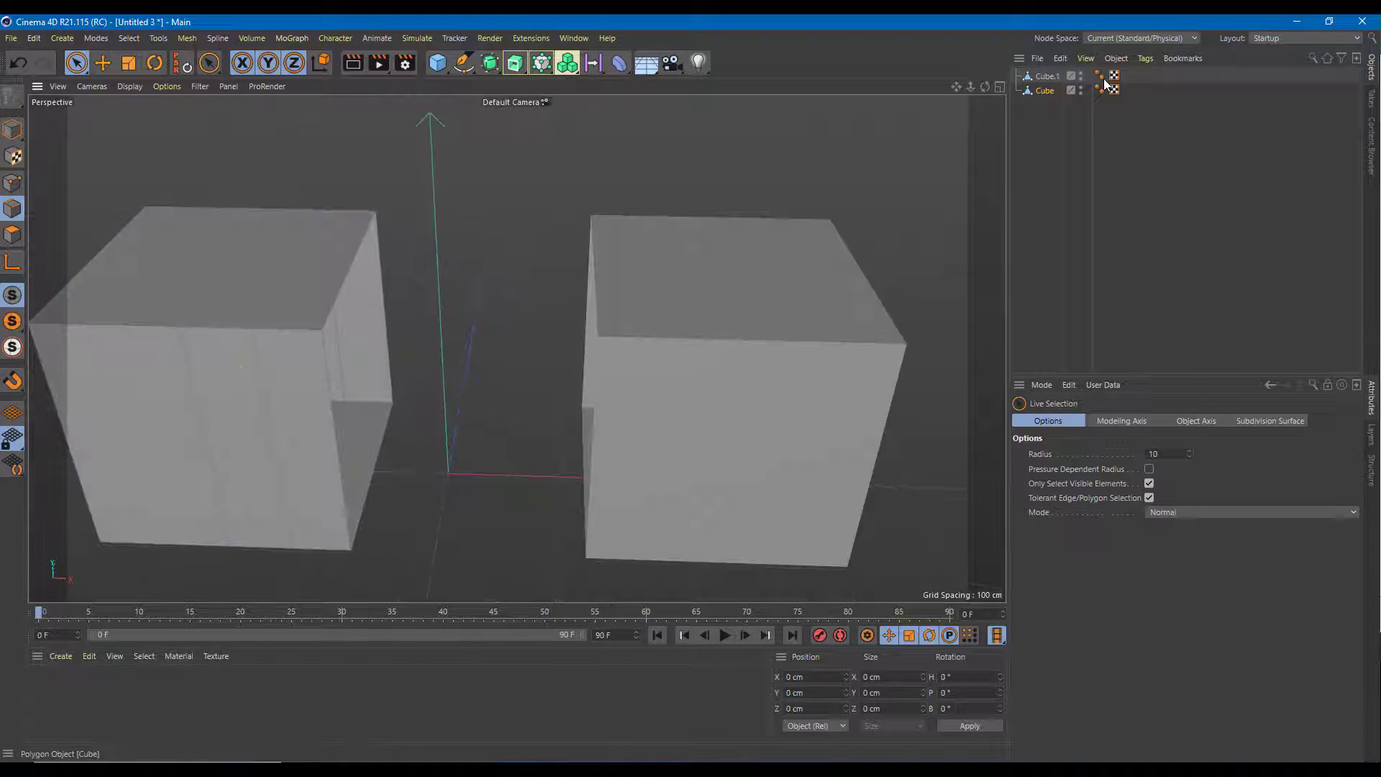
click(1047, 77)
shift+click(1048, 92)
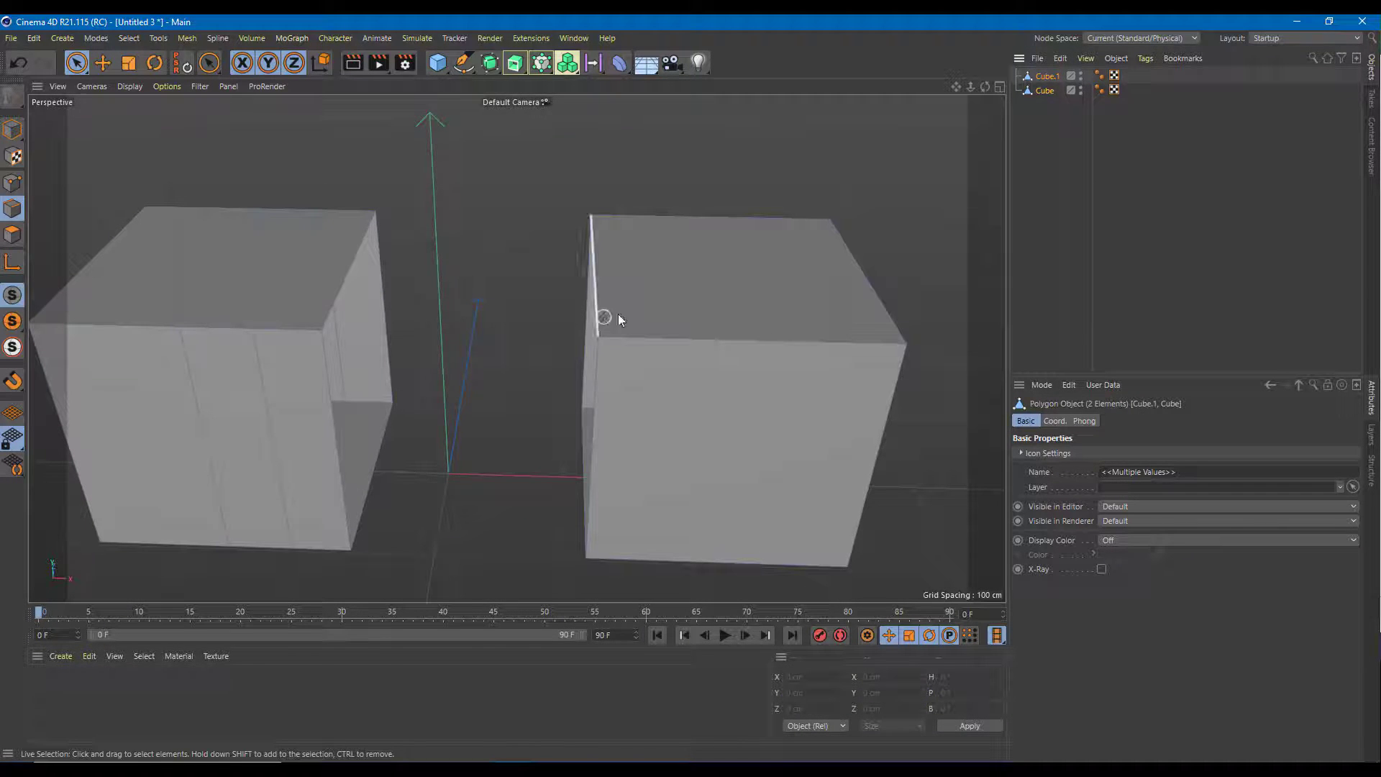
click(12, 129)
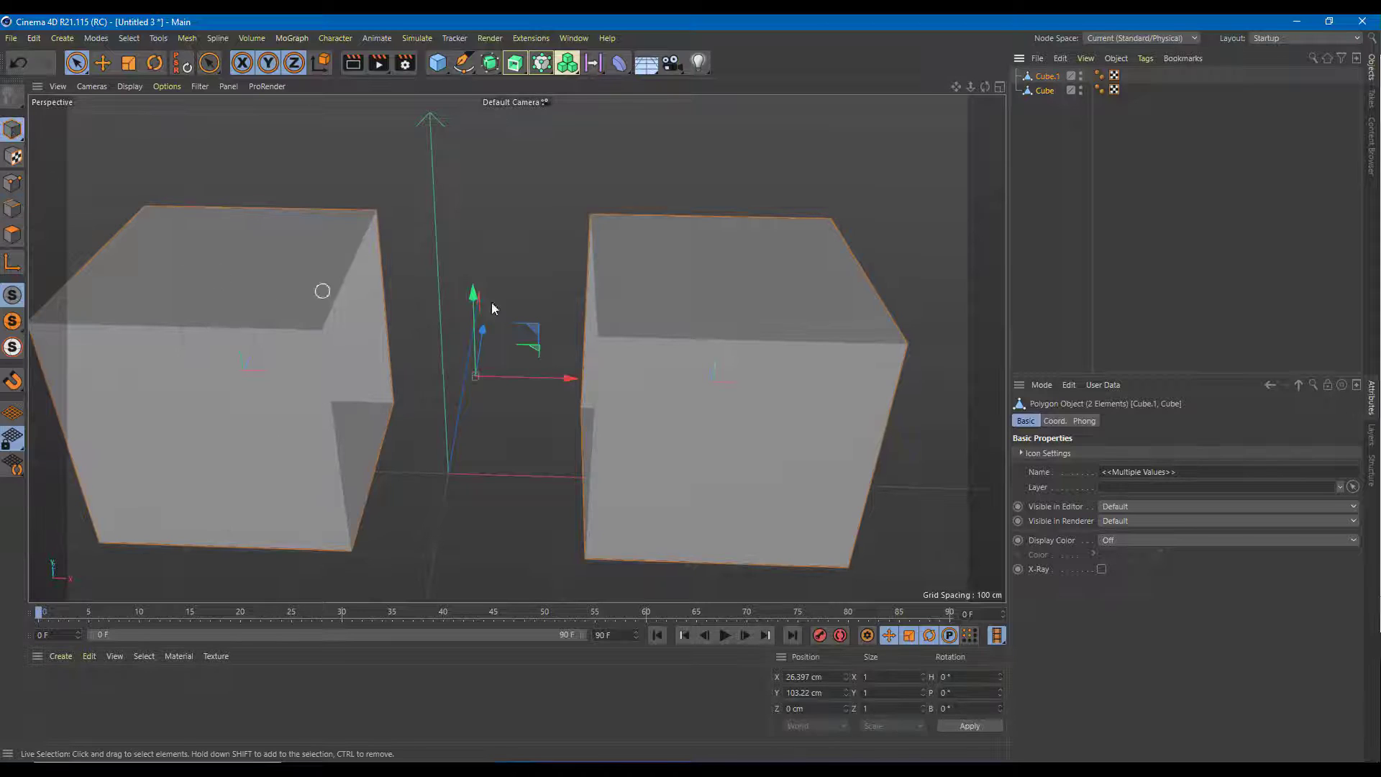
right_click(637, 287)
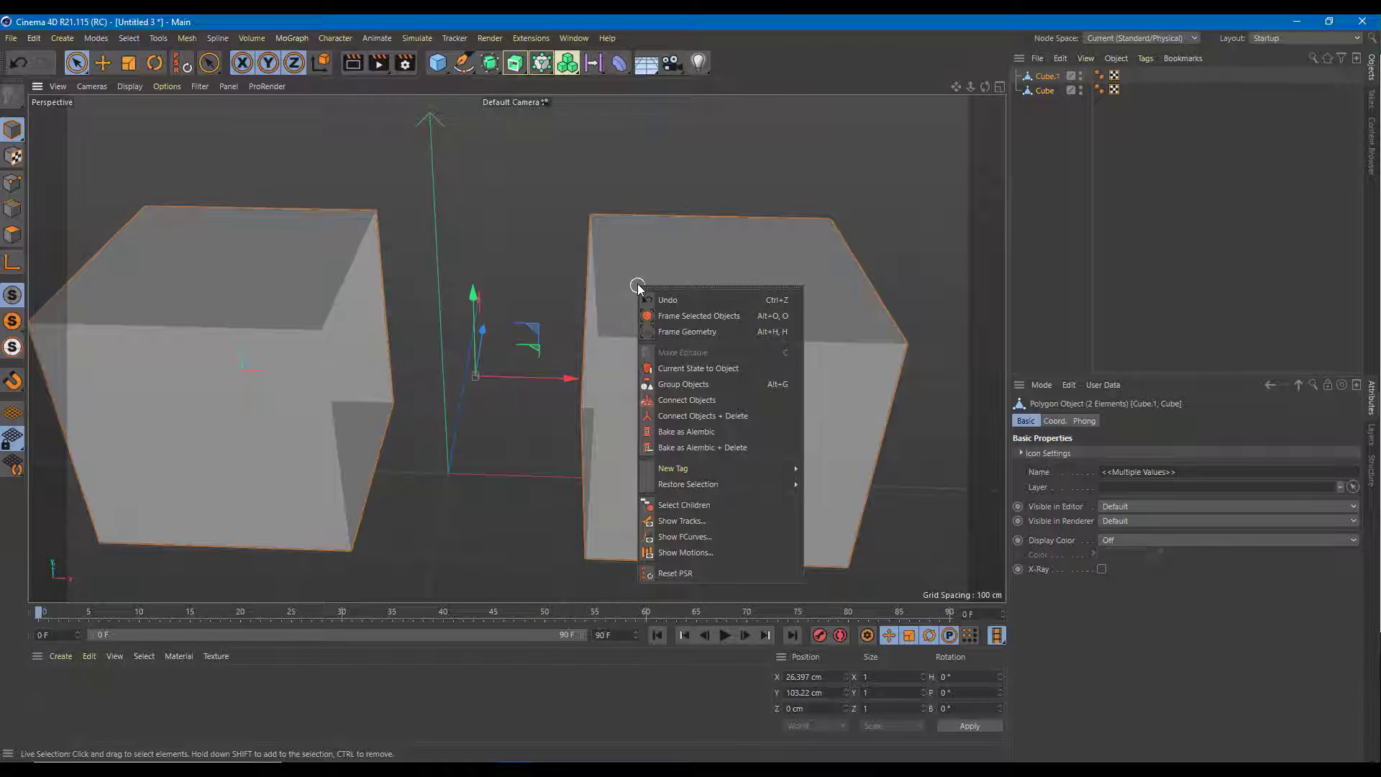
click(1048, 79)
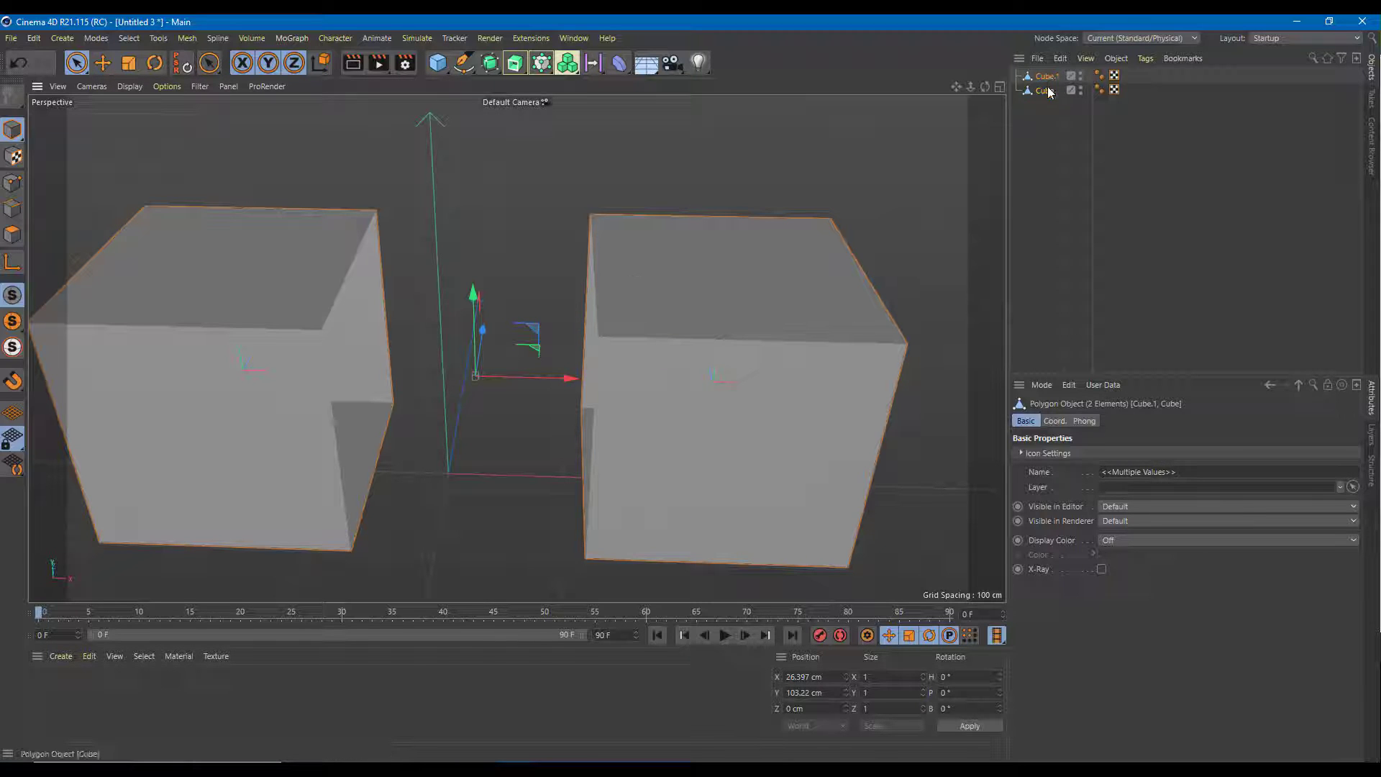
right_click(1049, 82)
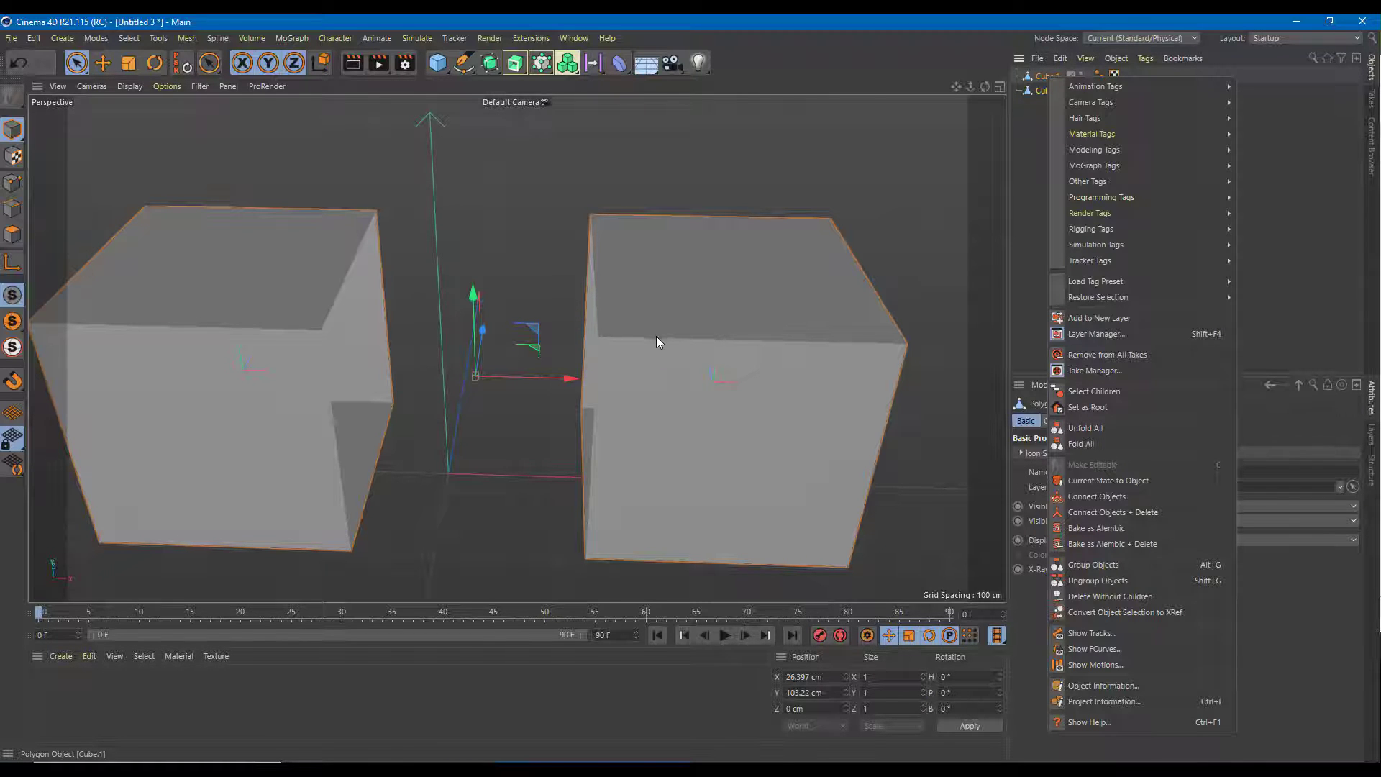
key(Escape)
right_click(624, 336)
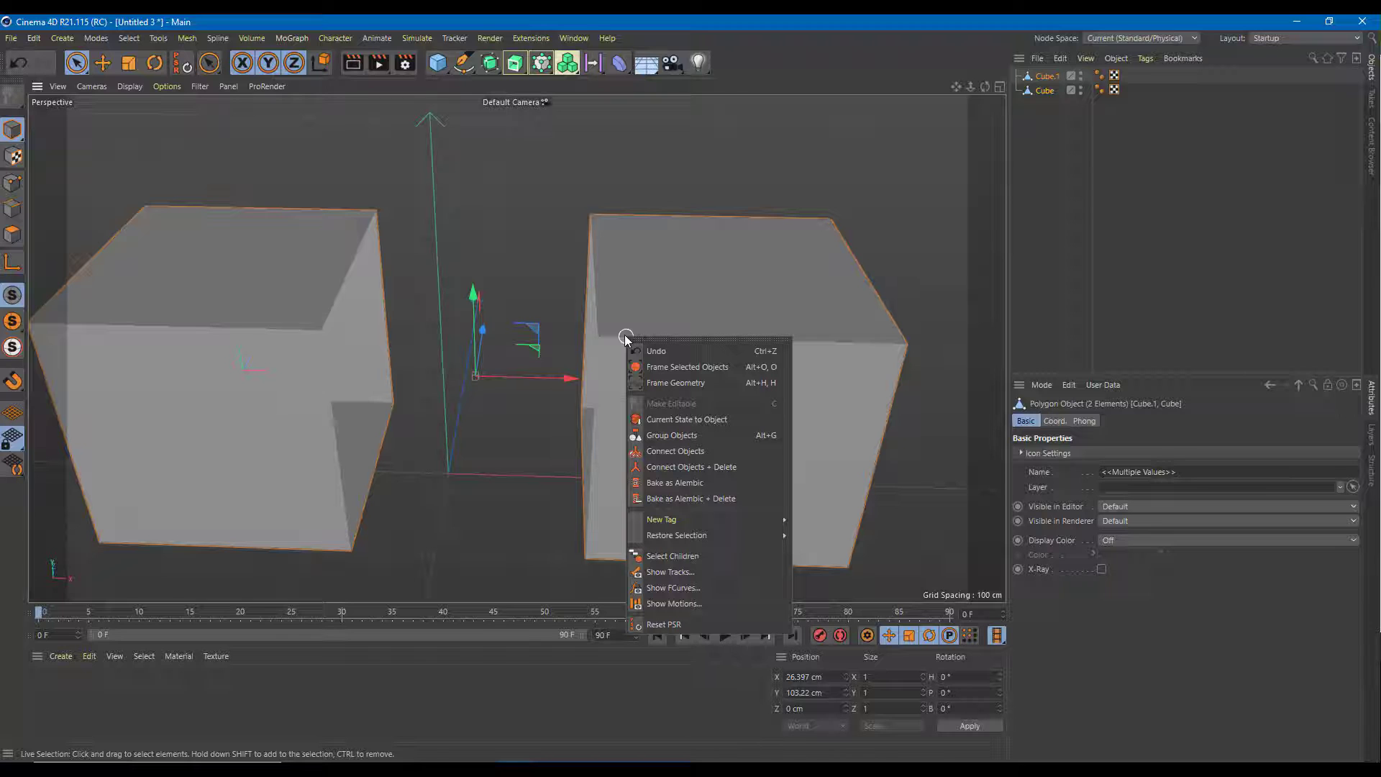
click(680, 455)
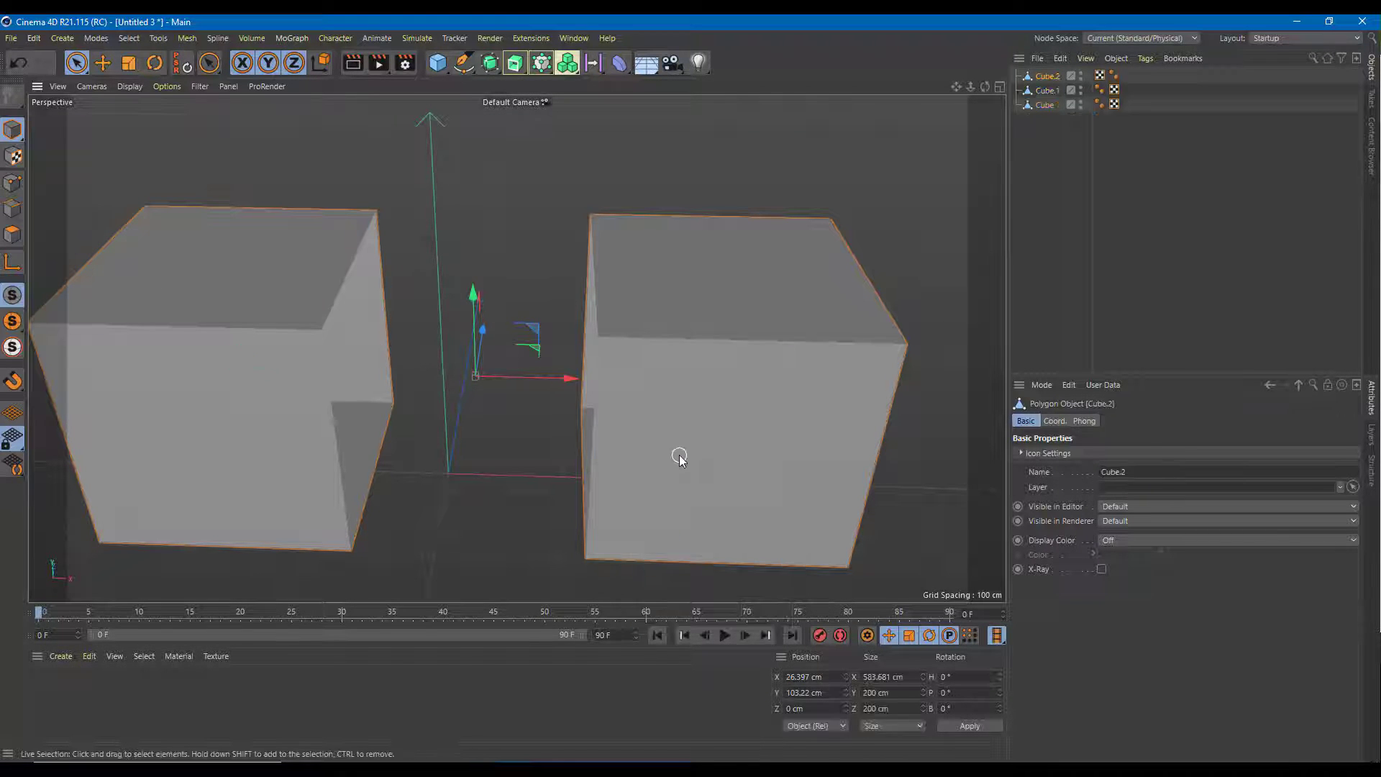
Delete the two original cubes and select the connected object Cube.2.
click(1050, 92)
key(Delete)
click(1045, 91)
key(Delete)
click(1045, 78)
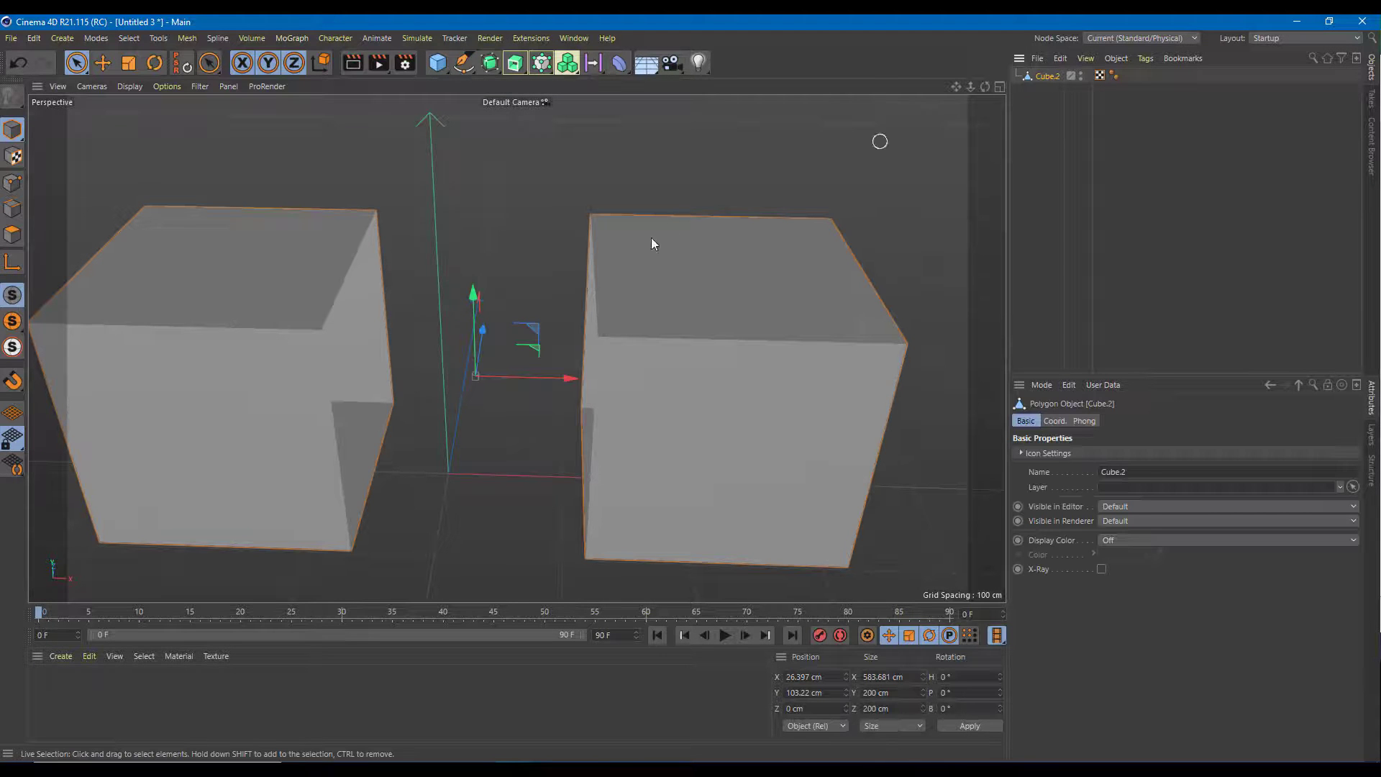
Move the upper front corner point at the loop-cut cube's opening to about X -2.9 cm and Y 124 cm.
alt+drag(686, 286, 338, 287)
click(12, 182)
click(333, 319)
drag(317, 252, 318, 194)
alt+drag(481, 237, 546, 297)
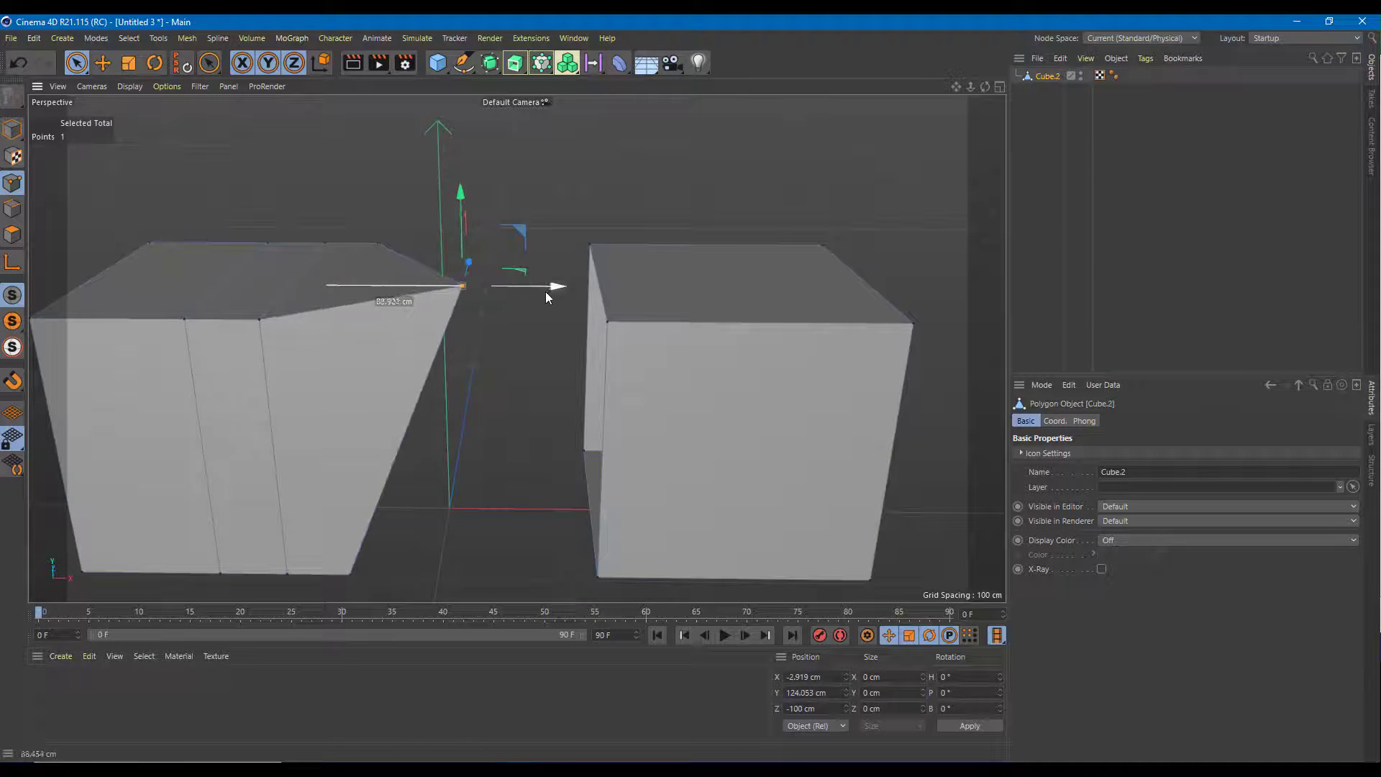
Move the upper front corner point at the uncut cube's opening to about X 18.6 cm and Y 125.7 cm.
click(608, 322)
drag(676, 314, 527, 326)
drag(496, 239, 504, 191)
alt+drag(675, 280, 605, 295)
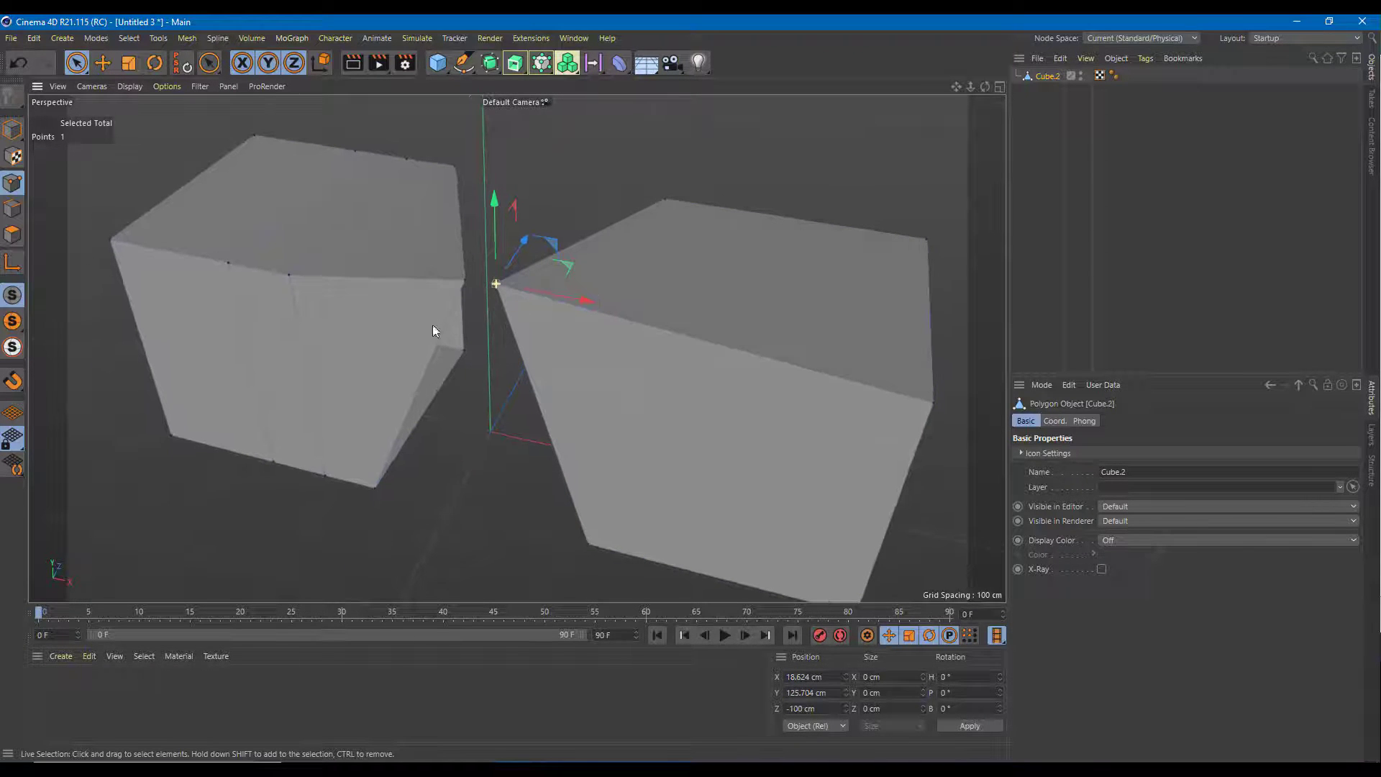
Select the two raised corner points and use Stitch and Sew to join the loop-cut cube's point onto the uncut cube's point.
shift+click(464, 279)
scroll(529, 313, up, 5)
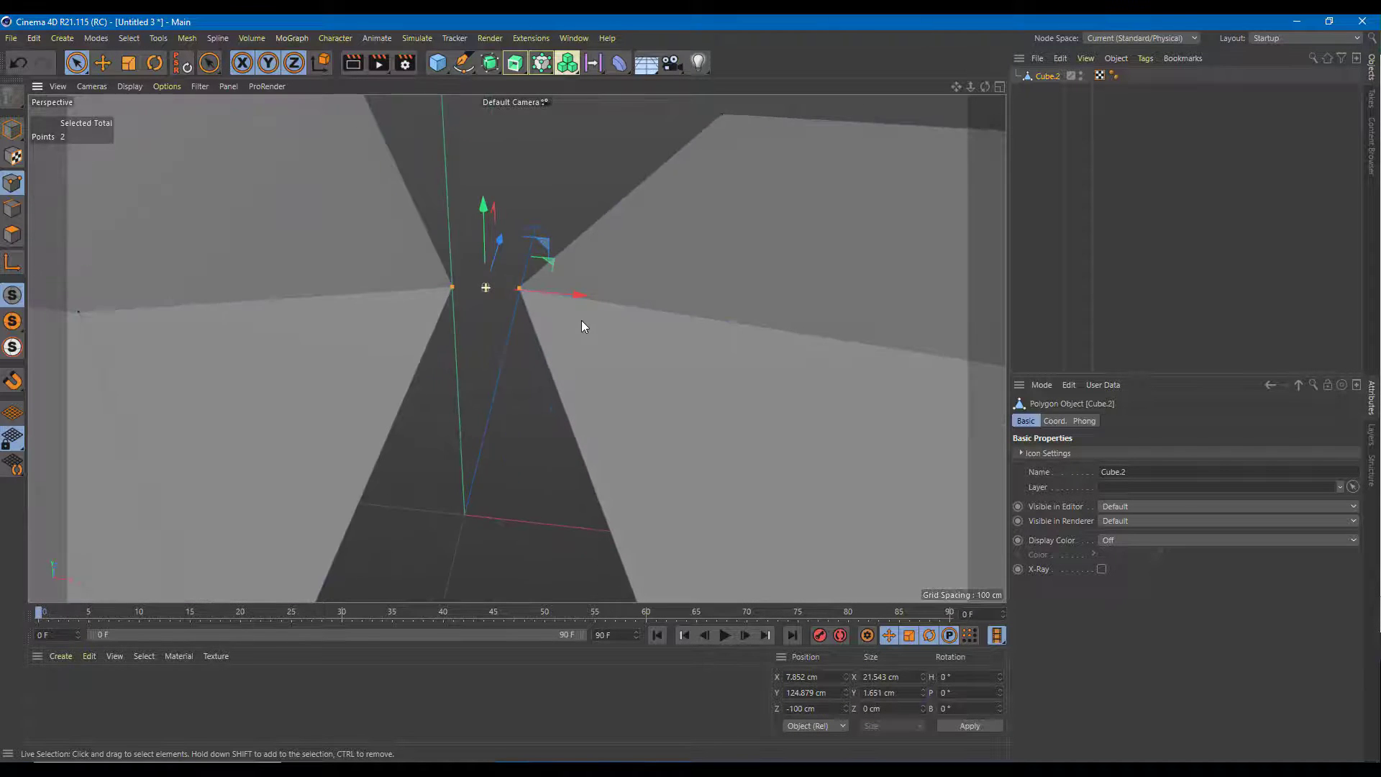
alt+drag(581, 321, 532, 291)
right_click(516, 286)
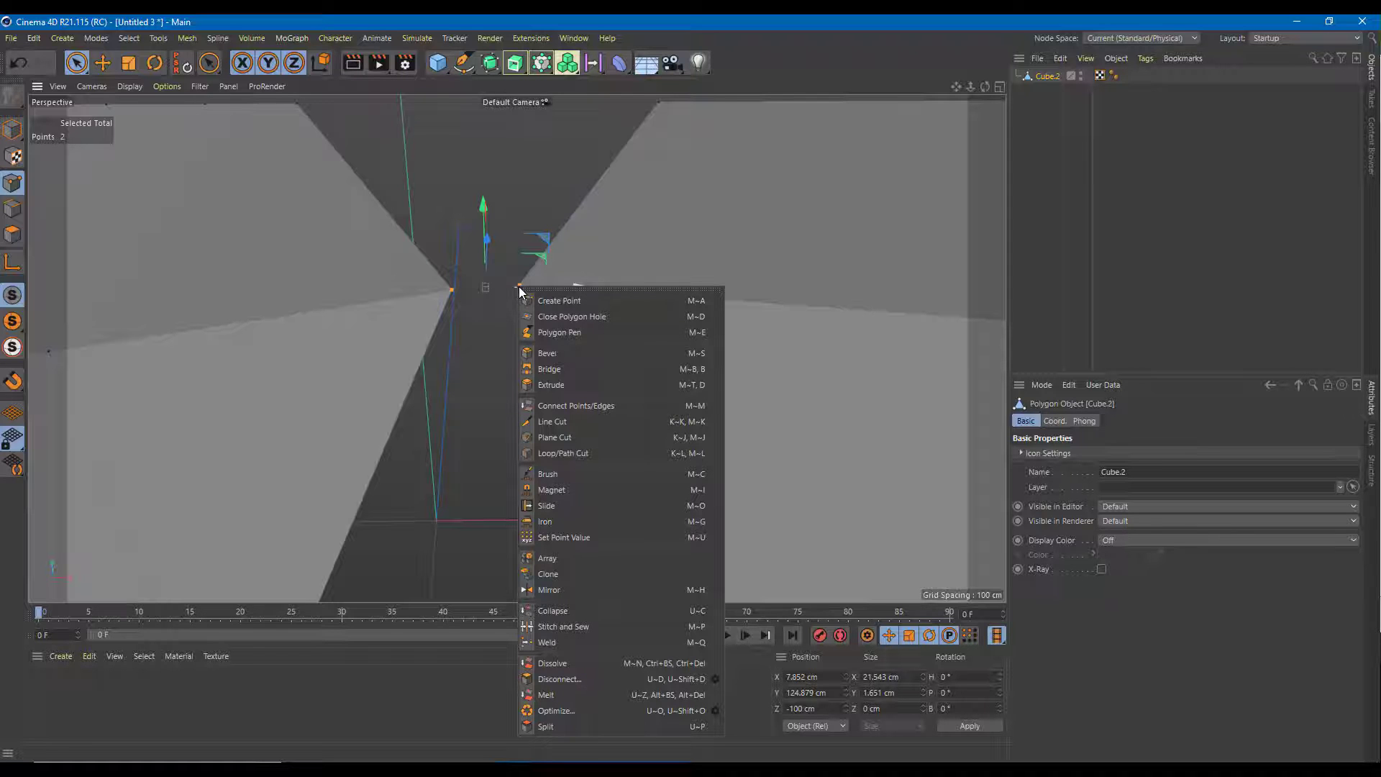
click(588, 627)
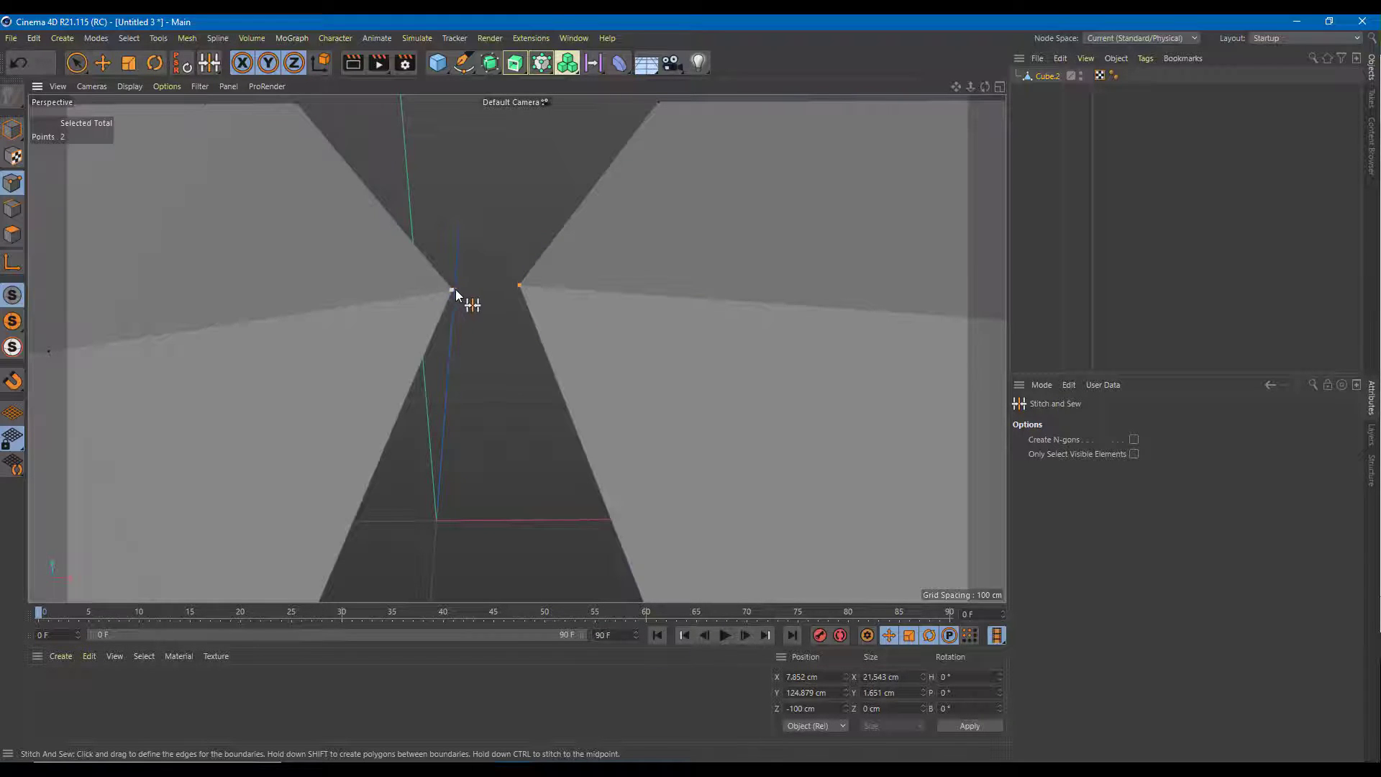
drag(523, 288, 525, 287)
scroll(575, 332, down, 4)
alt+drag(594, 368, 655, 409)
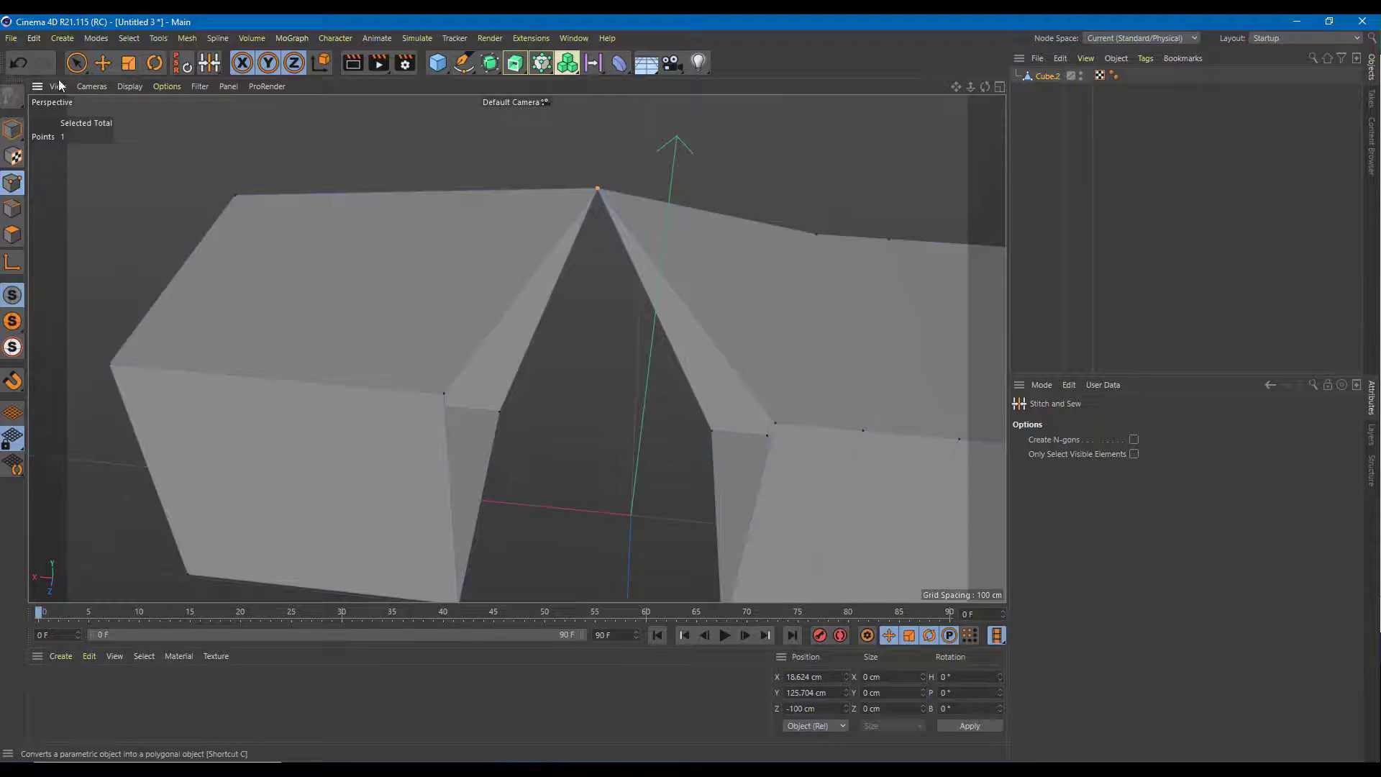
Select the six remaining corner points around both openings and use Stitch and Sew to join the uncut cube's three onto the loop-cut cube's.
click(76, 62)
click(448, 396)
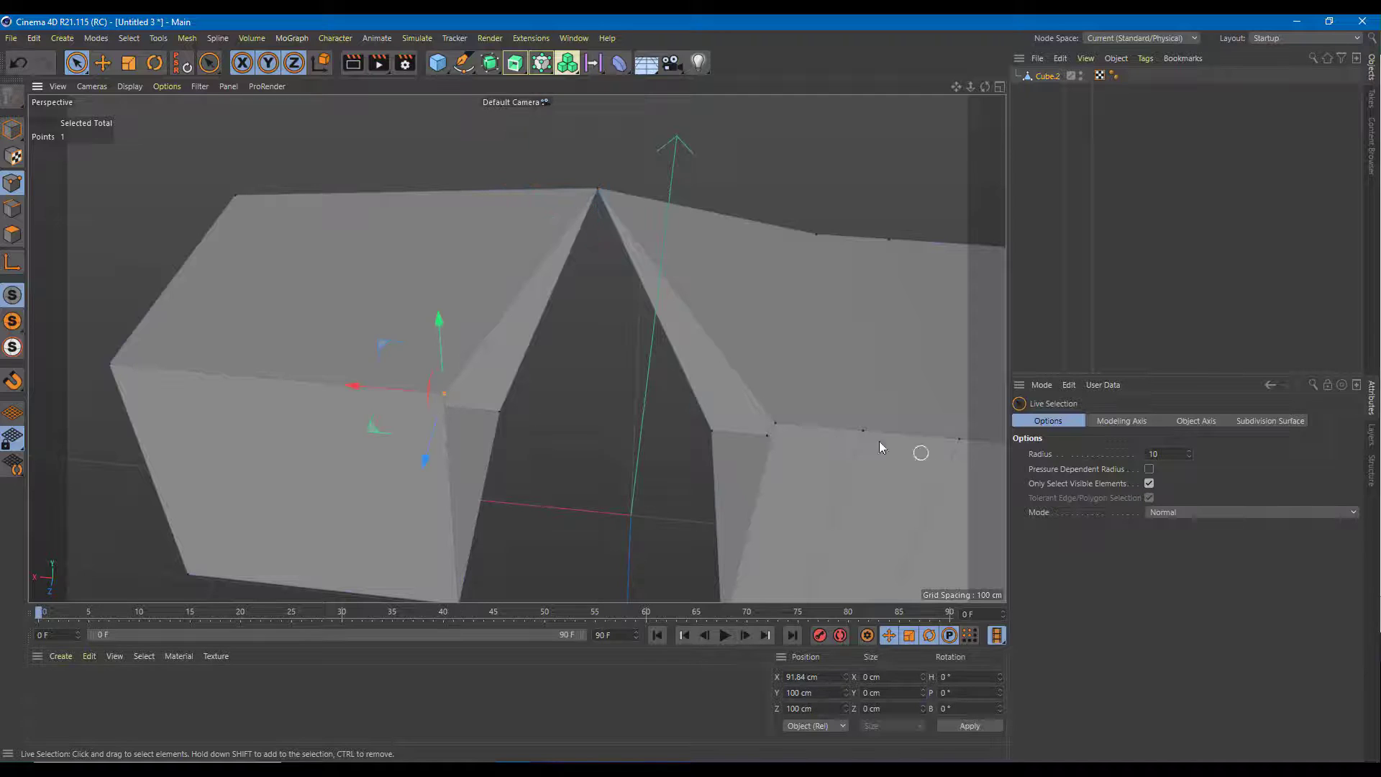
shift+click(765, 425)
alt+drag(742, 516, 701, 504)
shift+click(703, 551)
shift+click(697, 366)
shift+click(484, 349)
shift+click(441, 527)
alt+drag(644, 535, 676, 523)
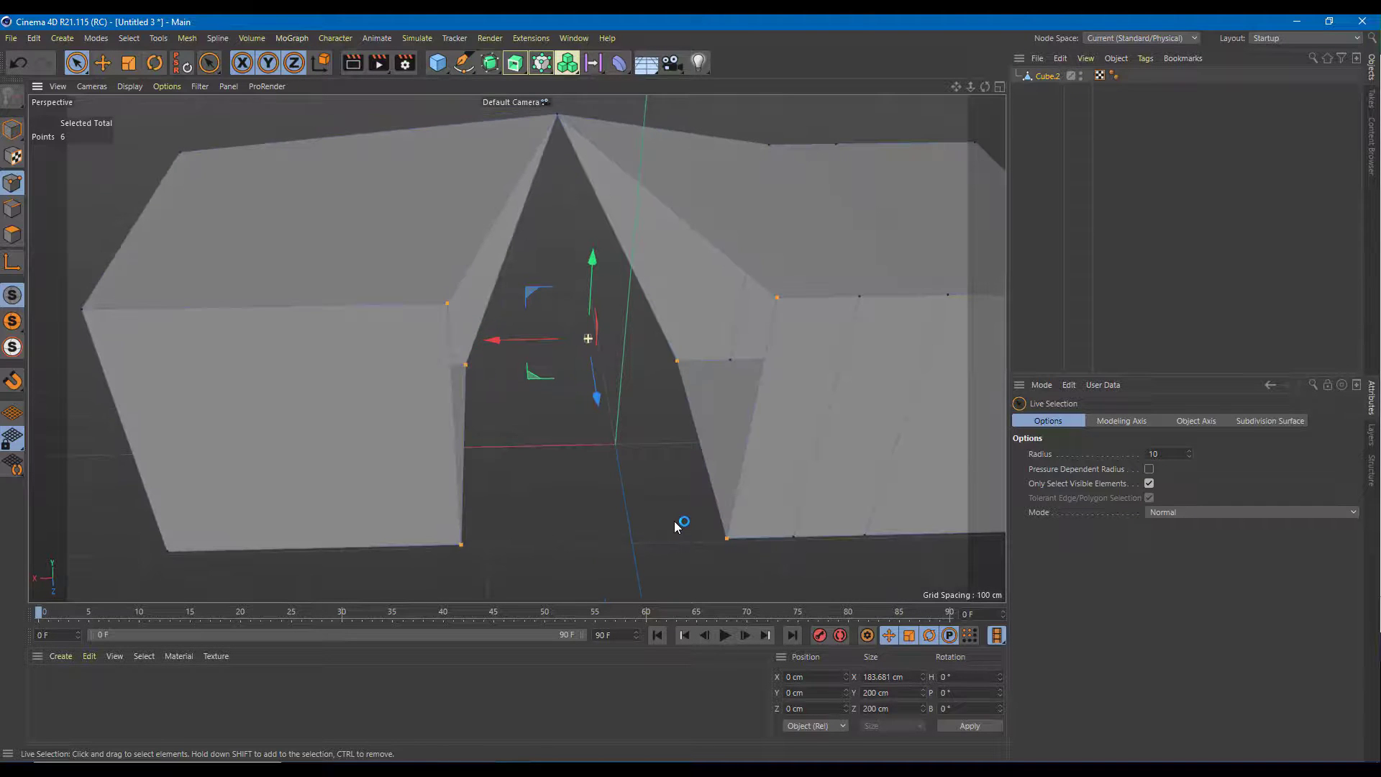
alt+drag(469, 365, 483, 412)
right_click(476, 378)
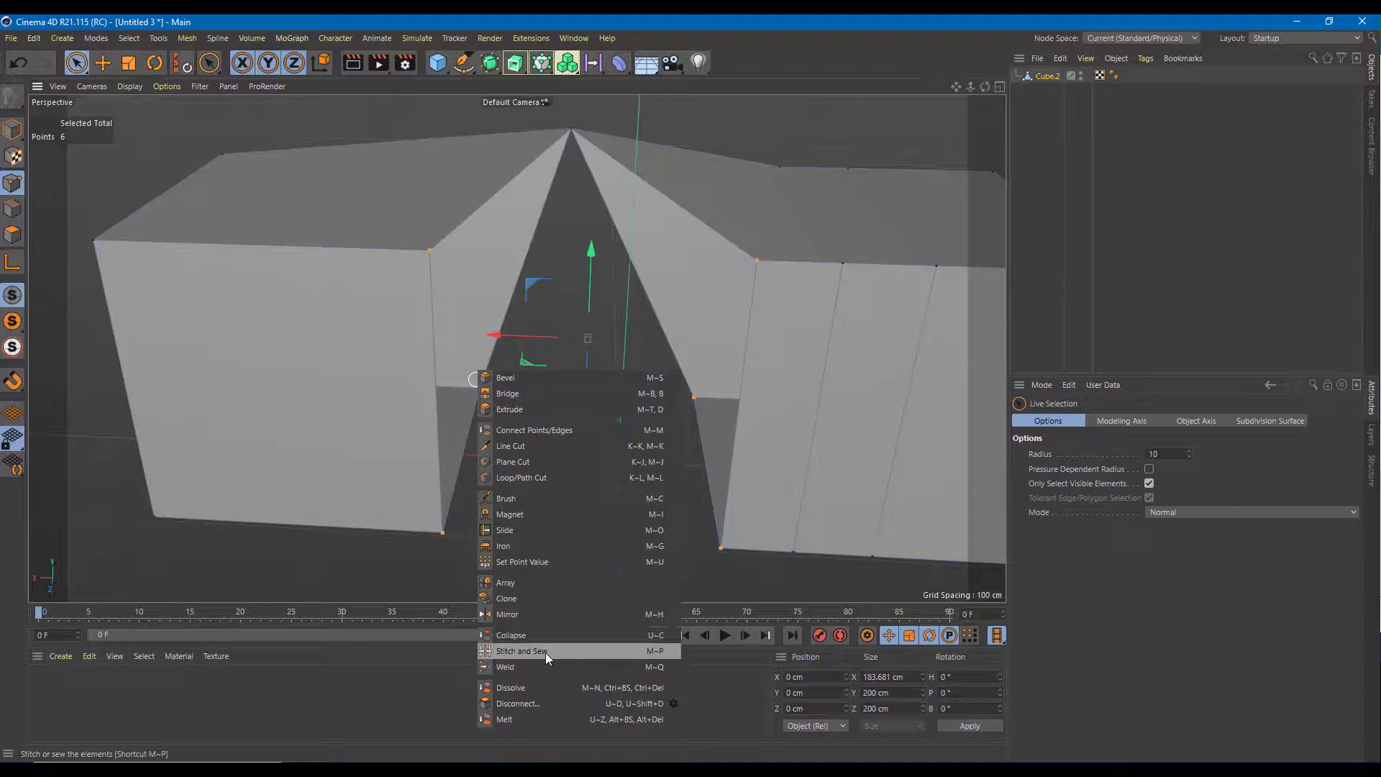
click(545, 653)
drag(479, 388, 692, 402)
alt+drag(693, 468, 909, 347)
scroll(836, 365, down, 5)
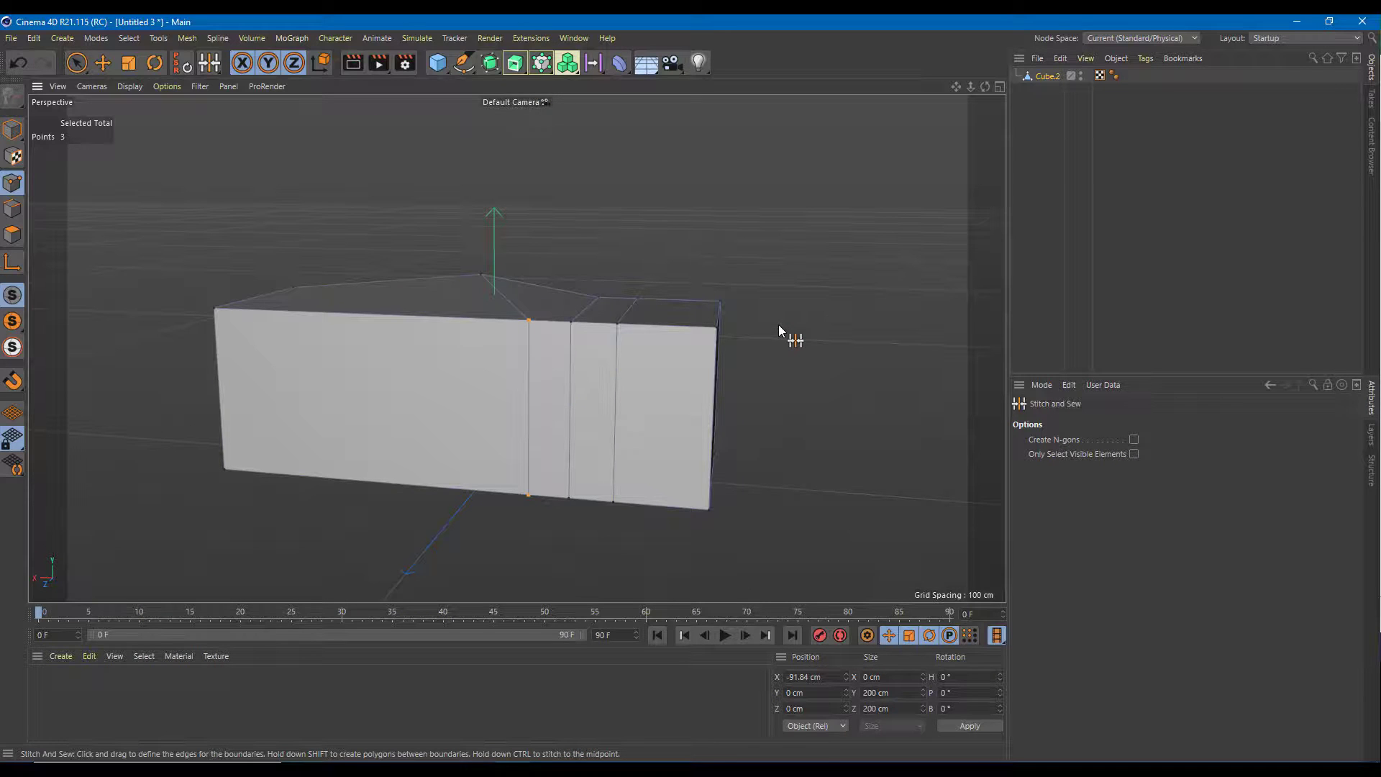